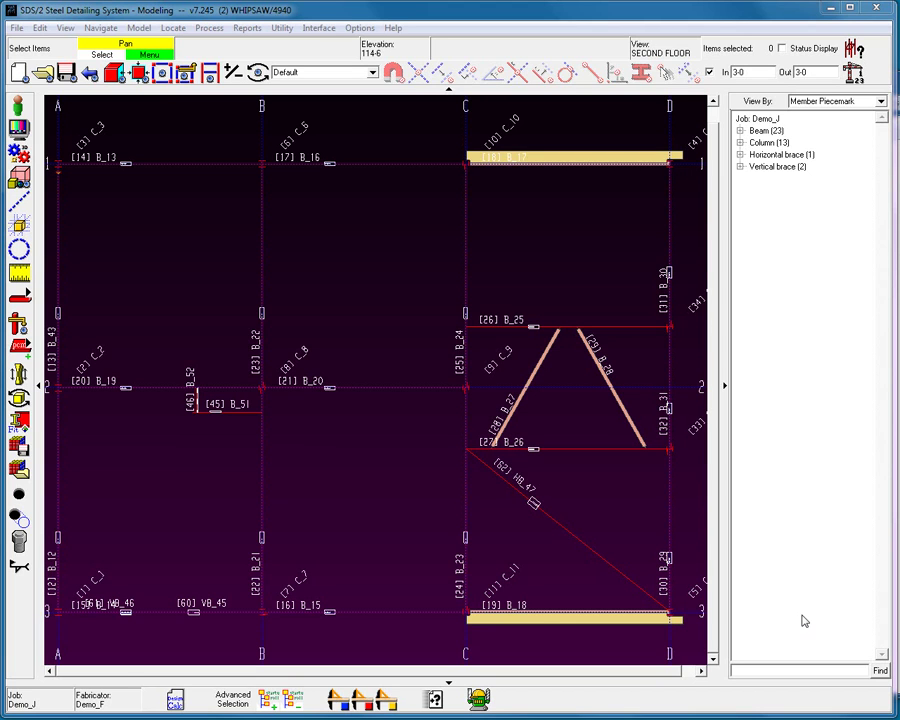
# Window-zoom into the D/1 corner and orbit to a 3-D view of the channel beam's girder connection.
pyautogui.click(672, 150)
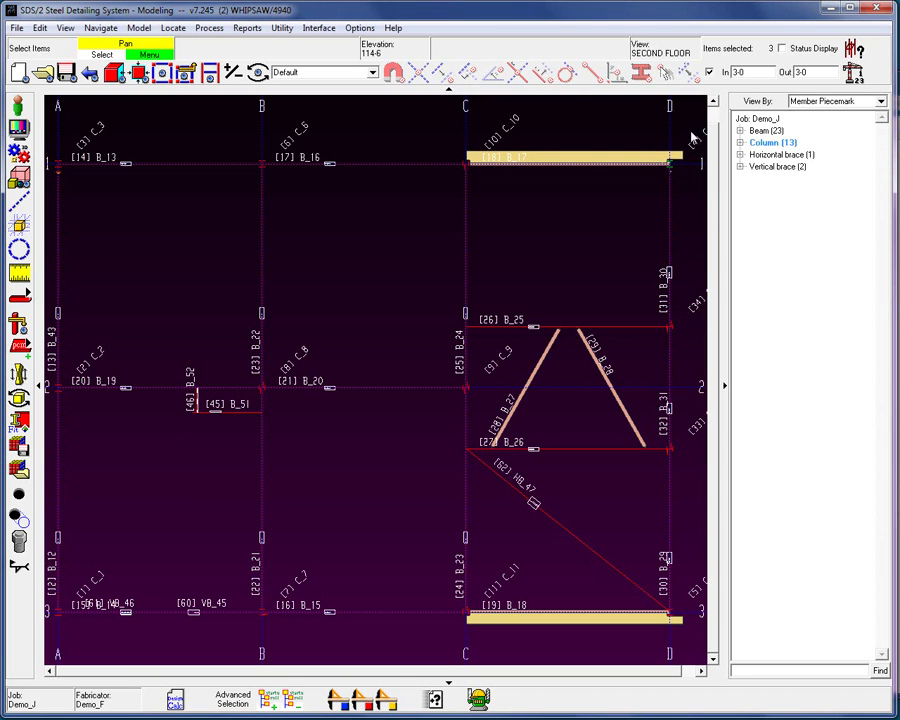
pyautogui.press('w')
pyautogui.click(637, 222)
pyautogui.click(703, 135)
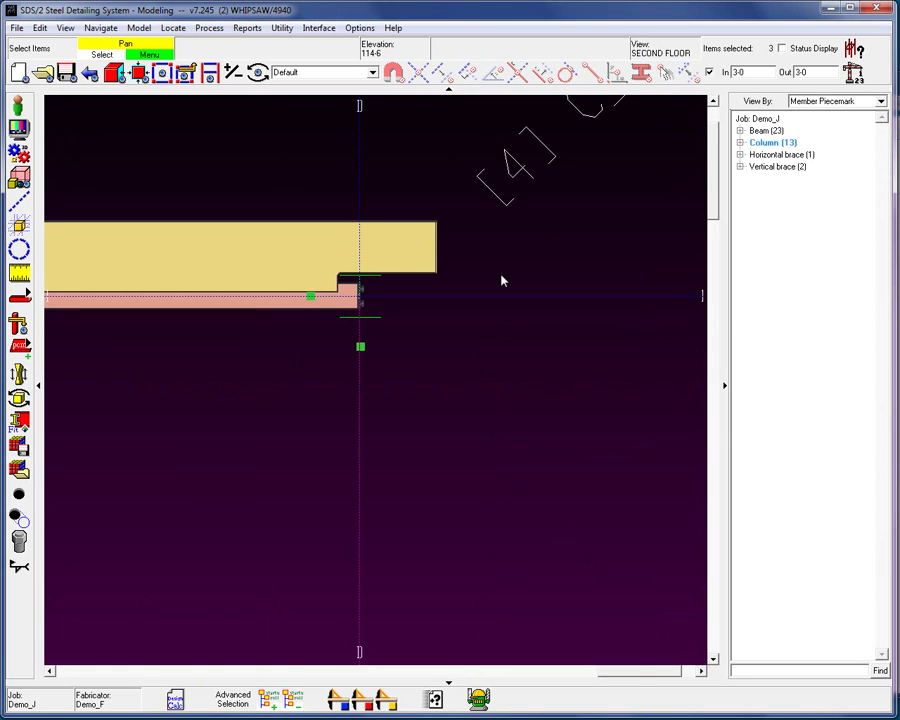
pyautogui.scroll(2, 446, 297)
pyautogui.moveTo(494, 306); pyautogui.dragTo(582, 166, button='middle')
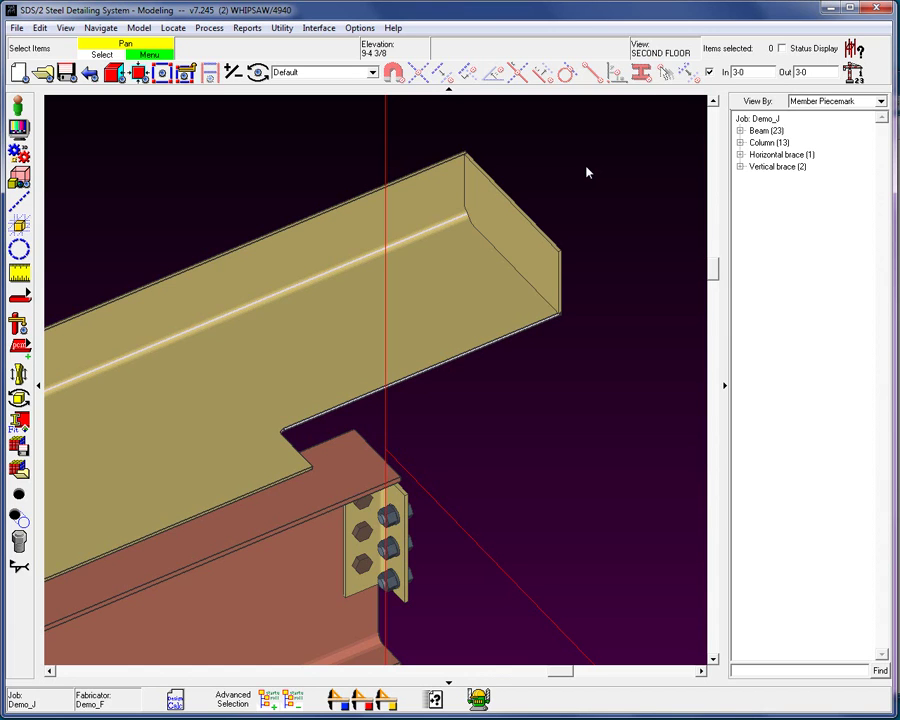
# Tear off the Model > Weld submenu as a floating window placed over the tree panel.
pyautogui.click(137, 29)
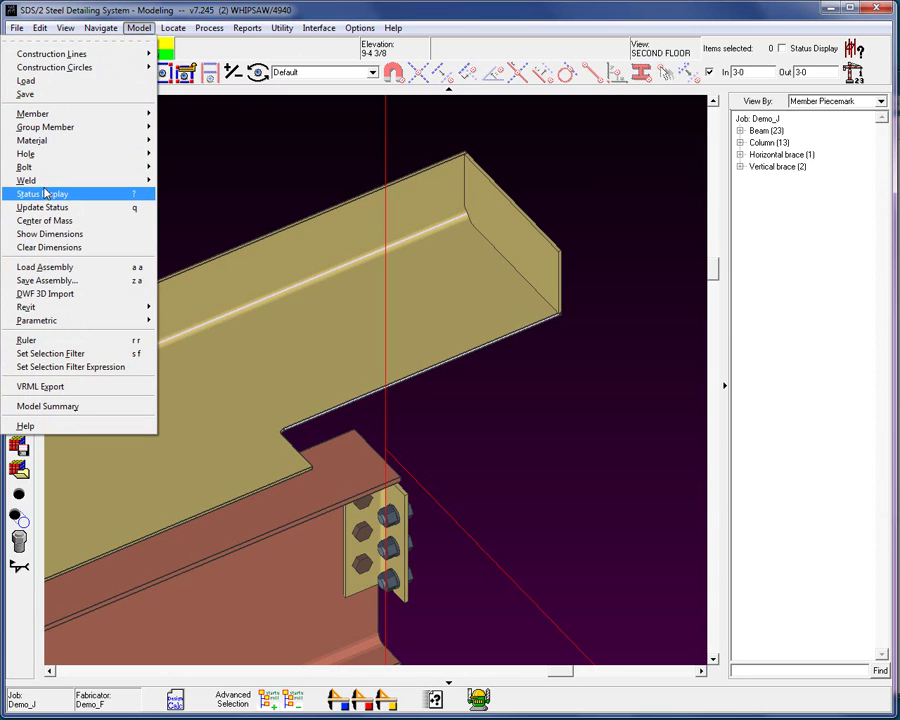
pyautogui.moveTo(50, 185)
pyautogui.click(232, 174)
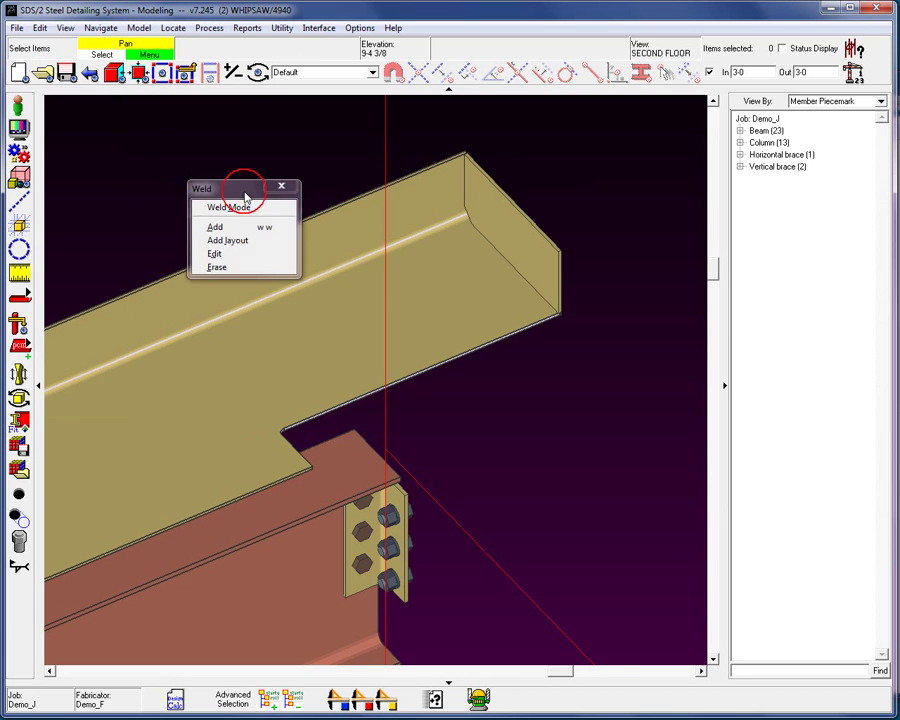
pyautogui.moveTo(243, 195); pyautogui.dragTo(795, 120)
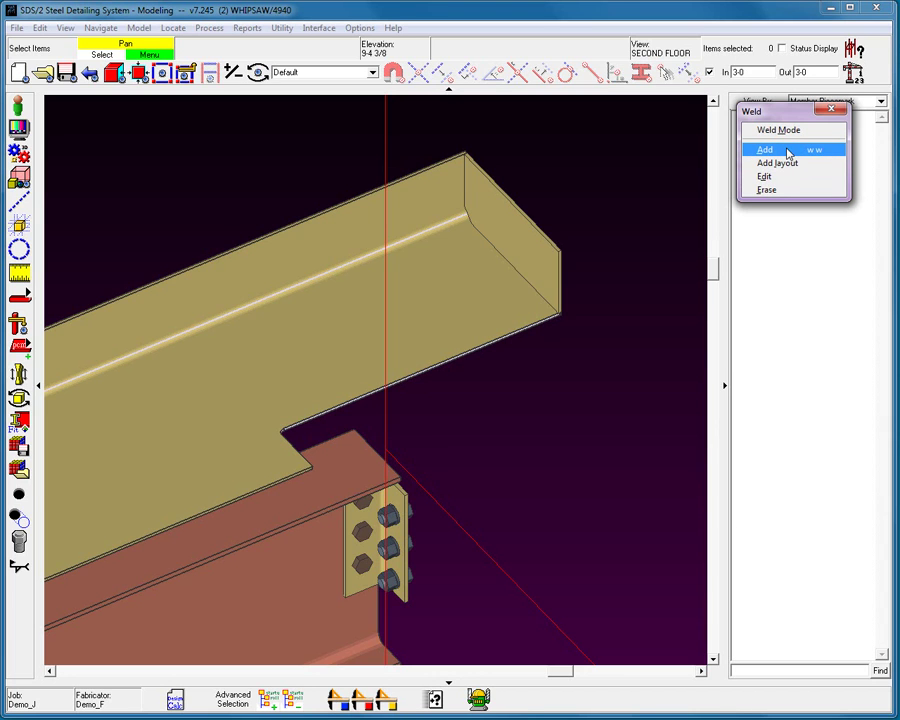
# Add a weld from the channel's end plate to the channel beam, bringing up the Add Weld settings.
pyautogui.click(787, 152)
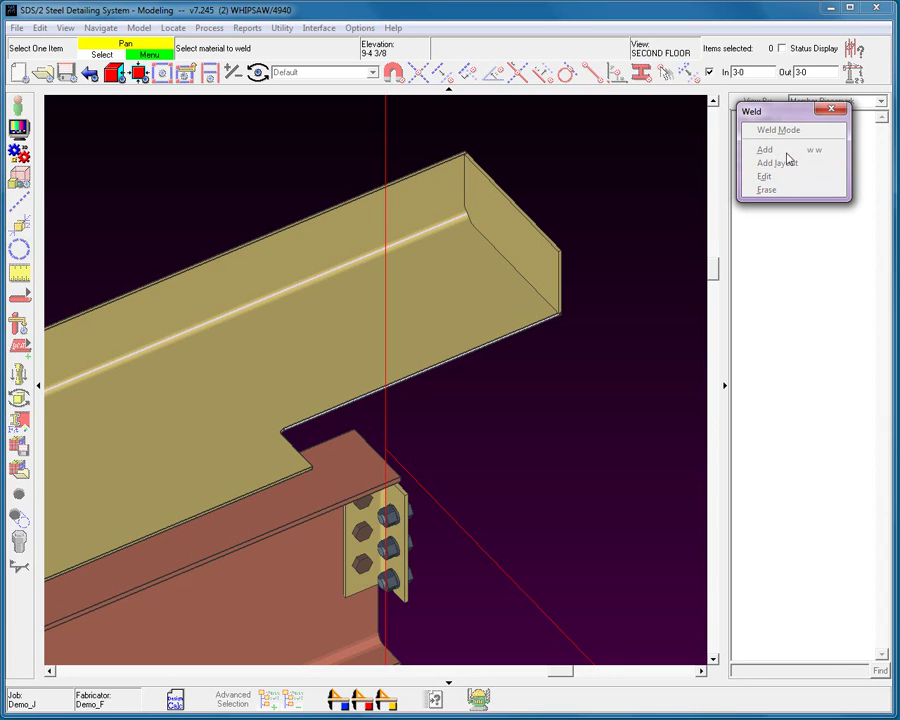
pyautogui.click(518, 248)
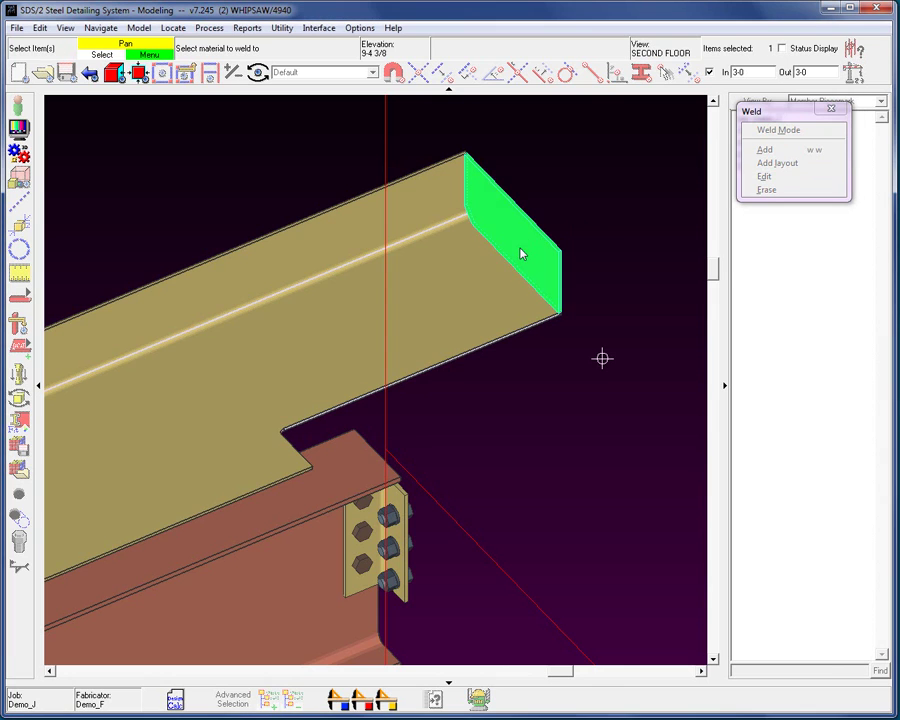
pyautogui.click(454, 300)
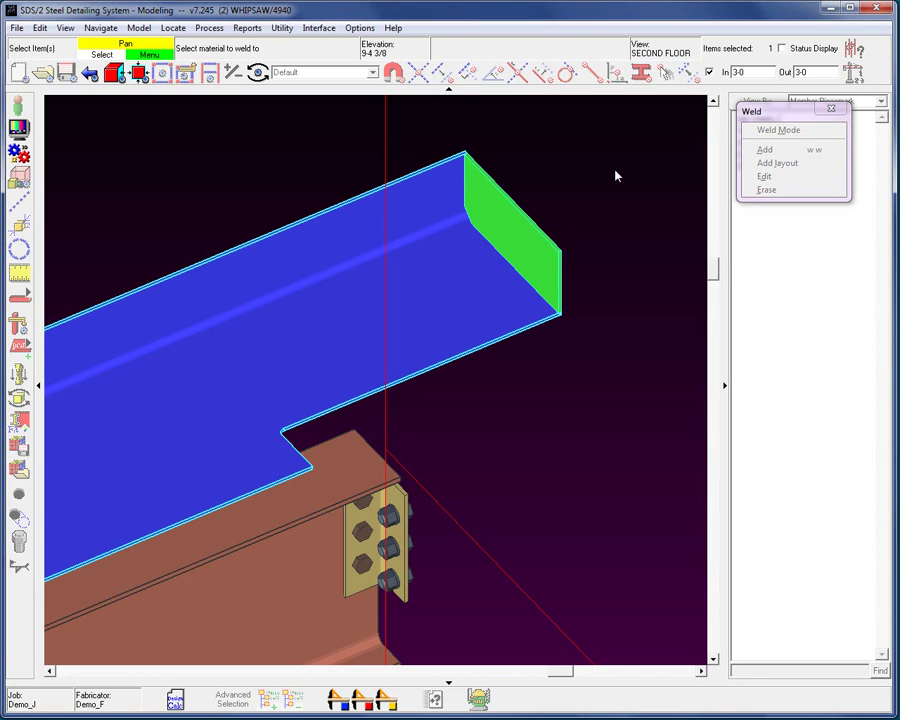
pyautogui.rightClick(617, 172)
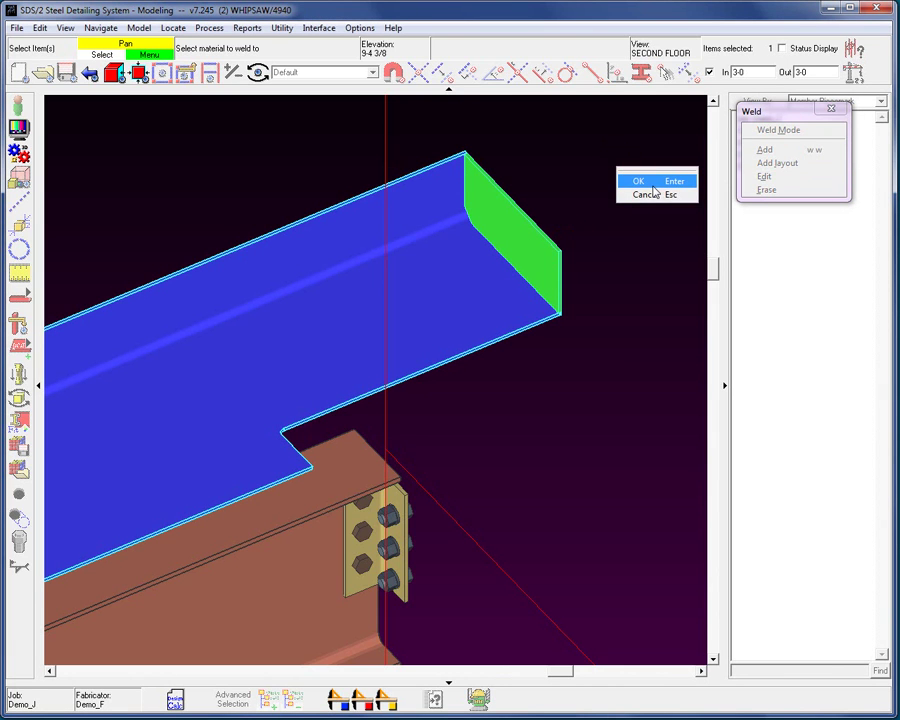
pyautogui.click(652, 184)
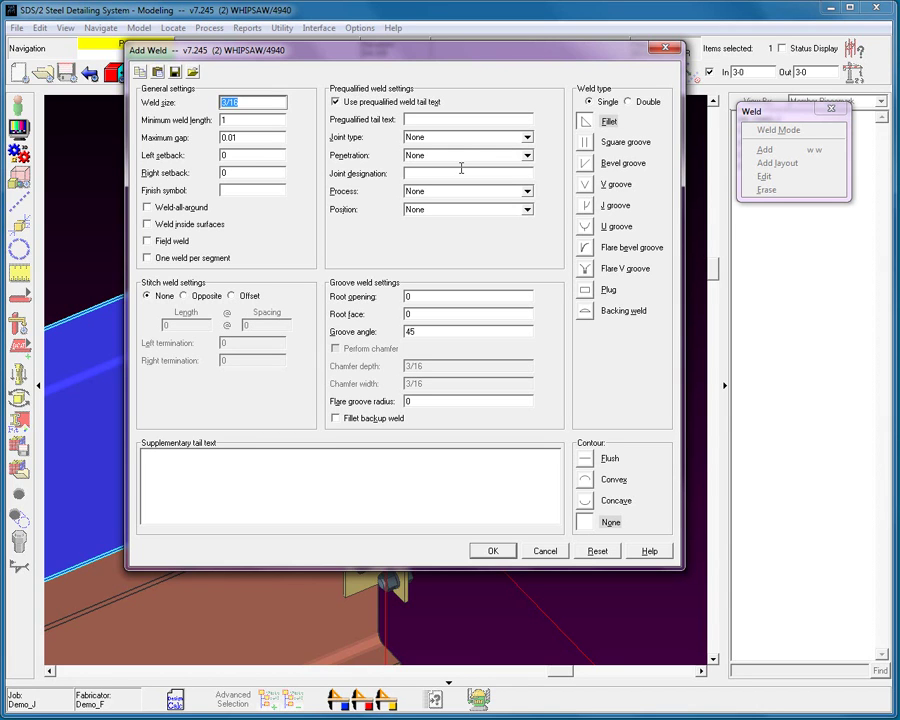
# Enter prequalified weld tail text TC-U4b-GF in Add Weld.
pyautogui.click(588, 122)
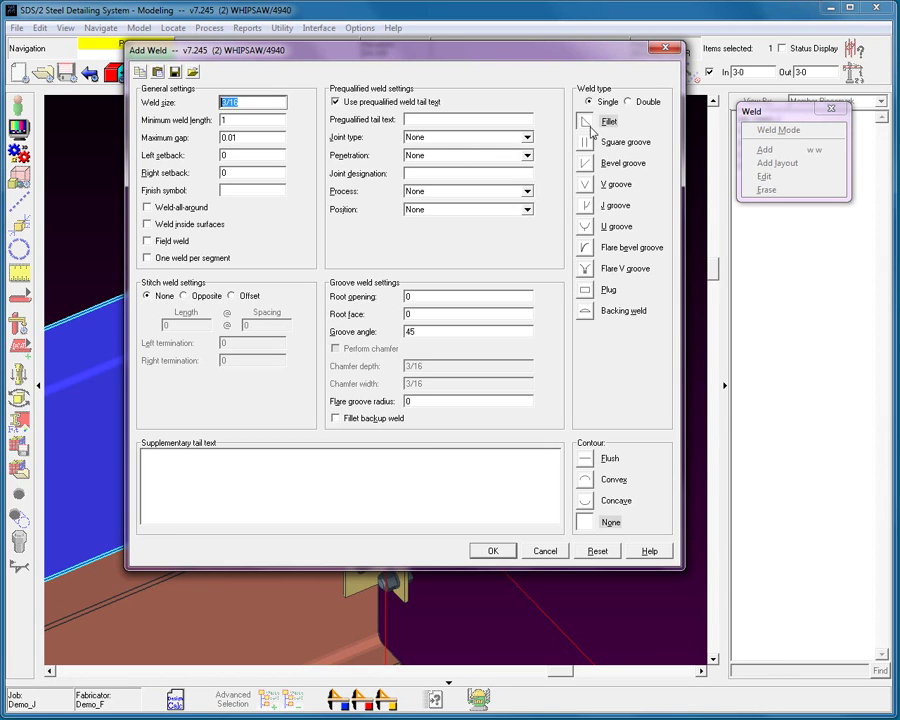
pyautogui.click(427, 119)
pyautogui.write('TC-U')
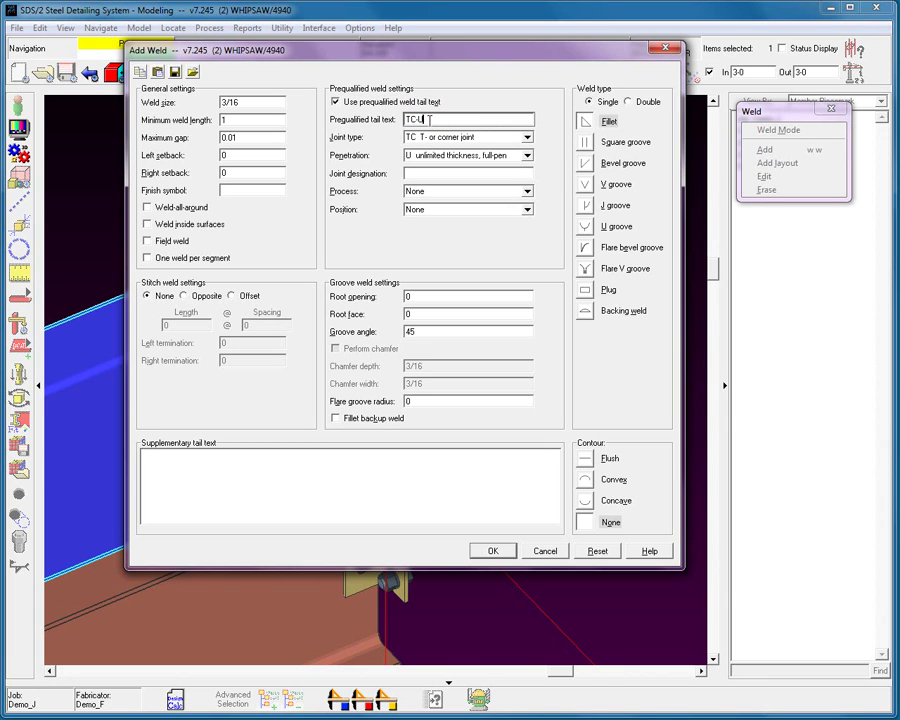
pyautogui.write('4')
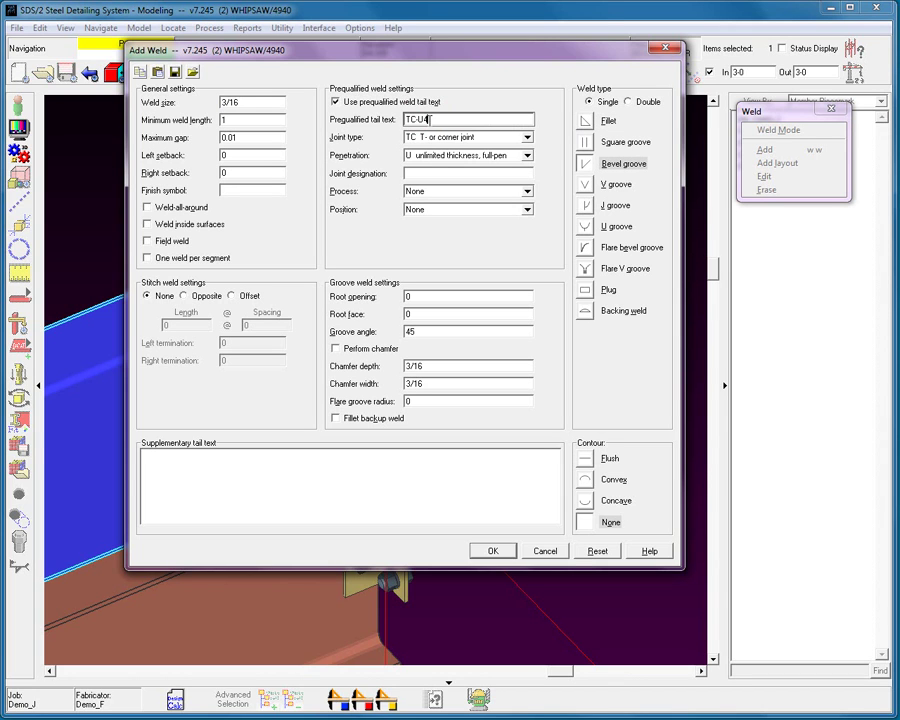
pyautogui.write('b-GH')
pyautogui.press('BackSpace')
pyautogui.write('F')
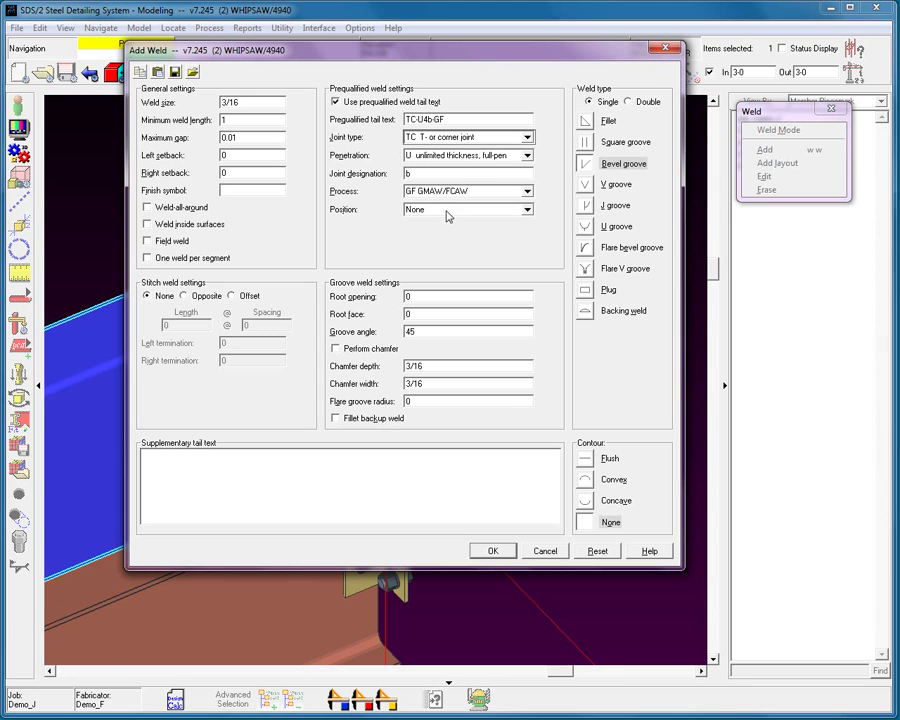
# Change the joint type to B butt joint with a bevel groove, and revise the tail text with 5b.
pyautogui.click(528, 139)
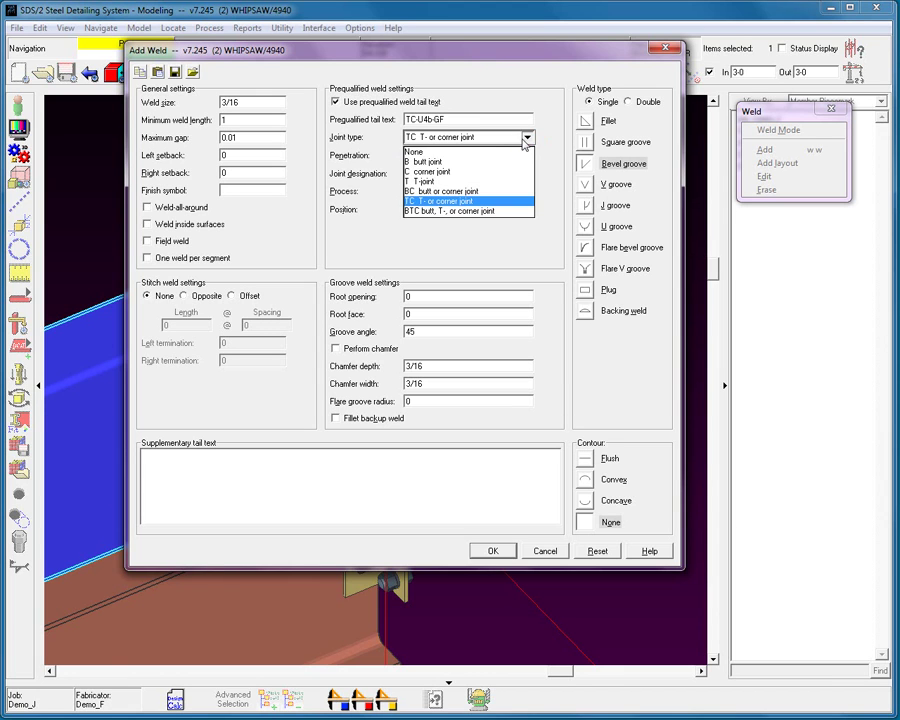
pyautogui.click(455, 164)
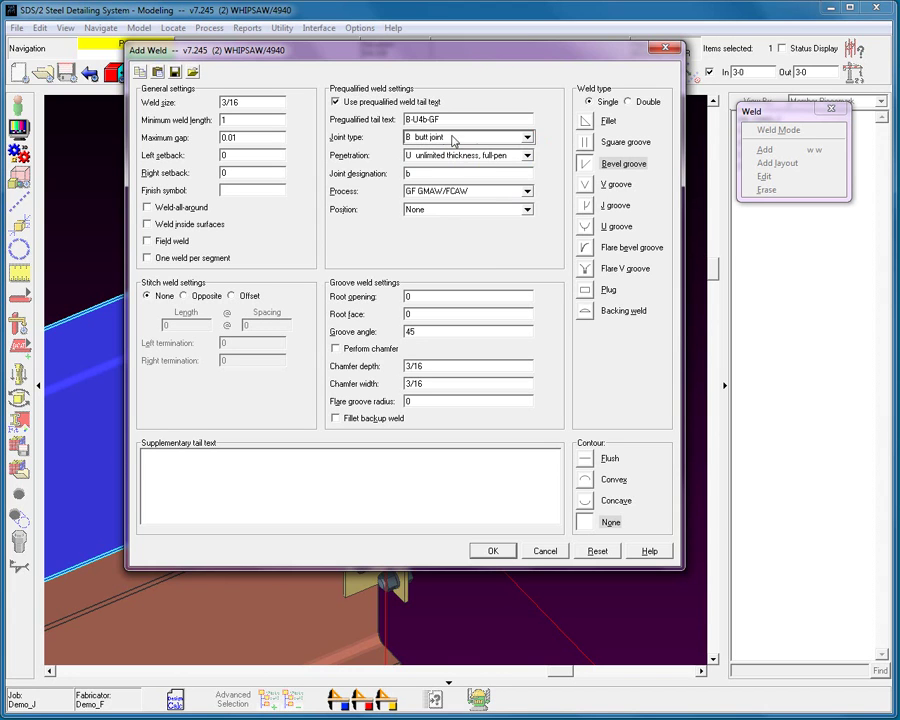
pyautogui.click(620, 166)
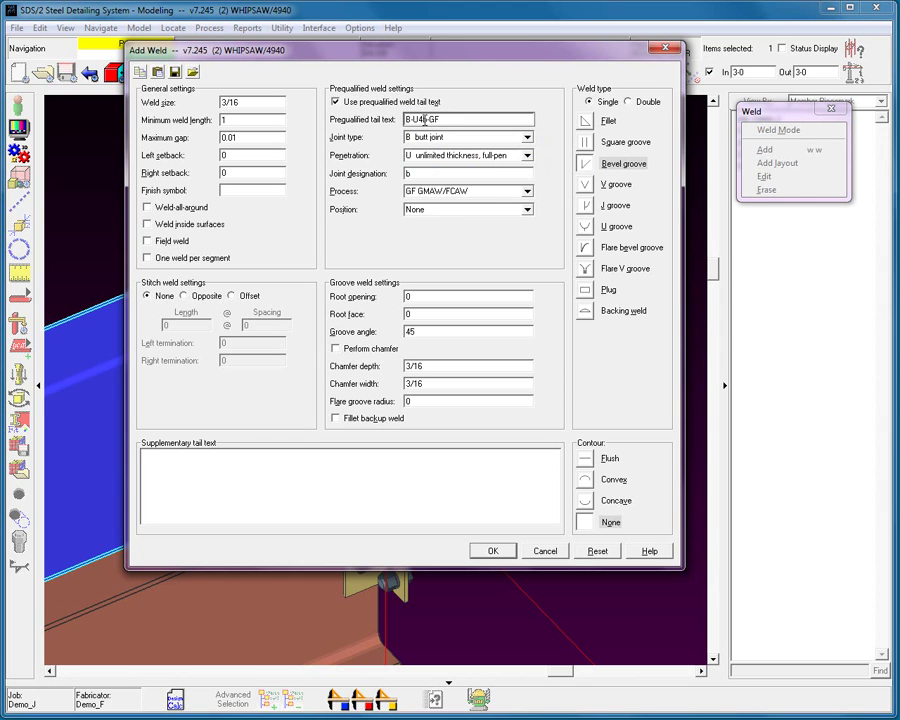
pyautogui.click(421, 119)
pyautogui.press('BackSpace')
pyautogui.write('5')
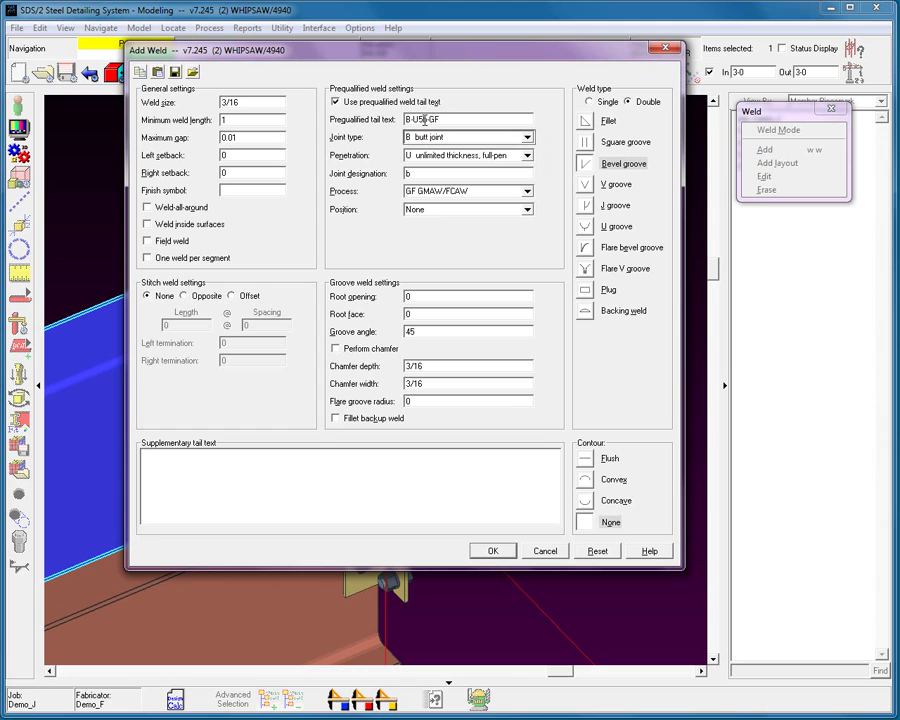
pyautogui.write('b')
# Turn off prequalified weld tail text and switch back to a plain fillet weld.
pyautogui.click(336, 103)
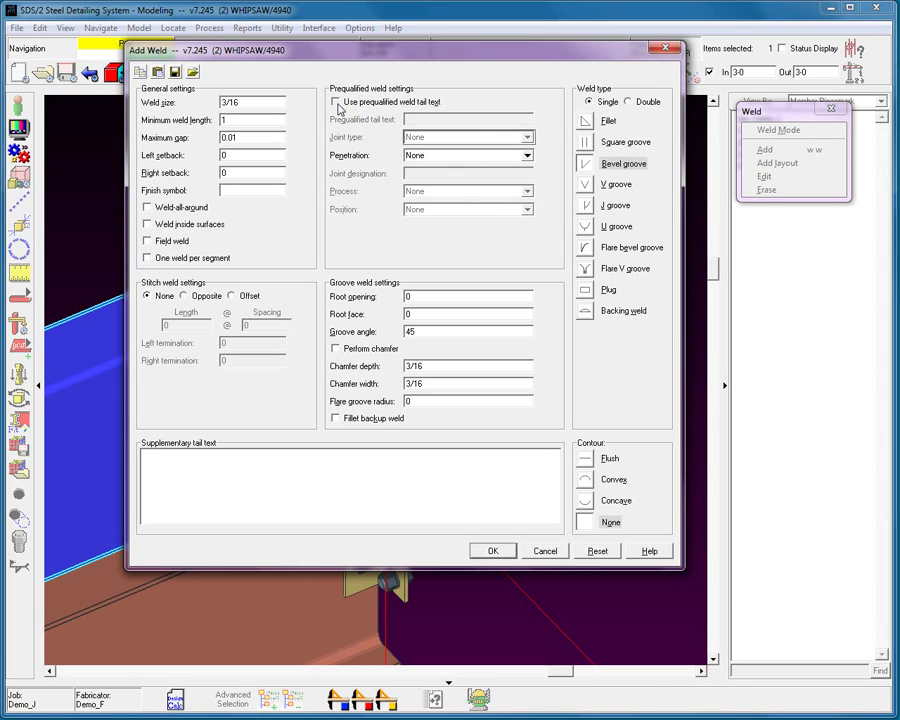
pyautogui.click(586, 121)
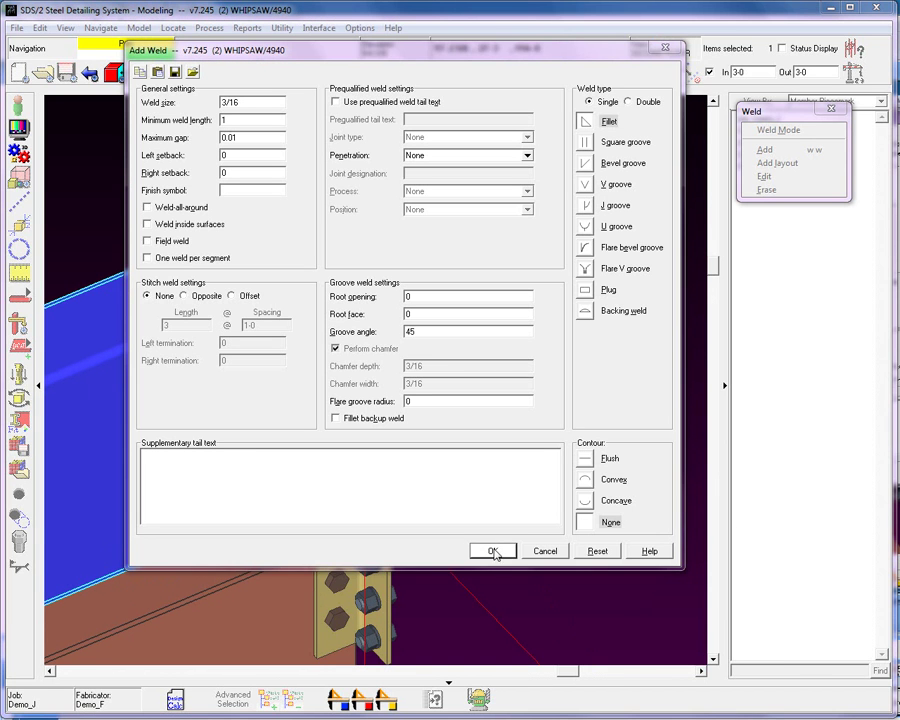
# Create only the vertical end-plate fillet weld, drop the lower-edge weld, and apply it to this material only.
pyautogui.click(493, 552)
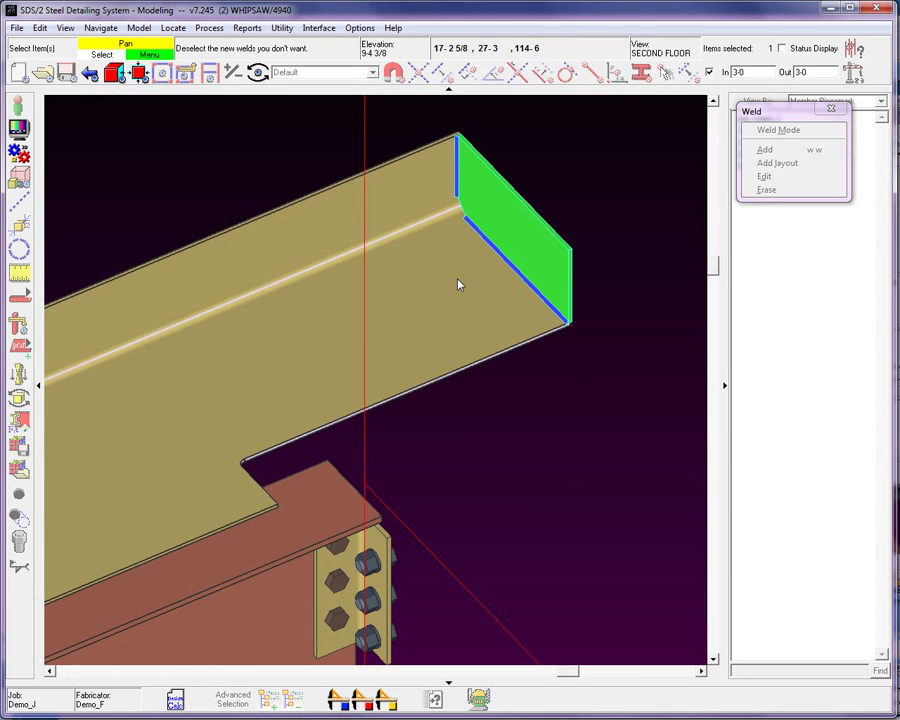
pyautogui.click(512, 270)
pyautogui.click(455, 184)
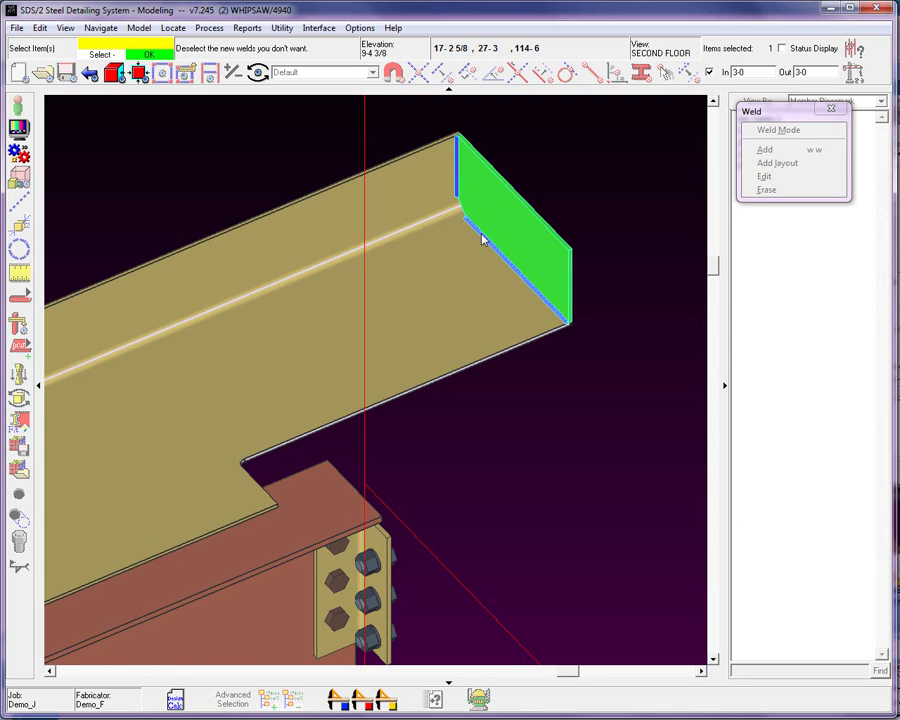
pyautogui.click(478, 233)
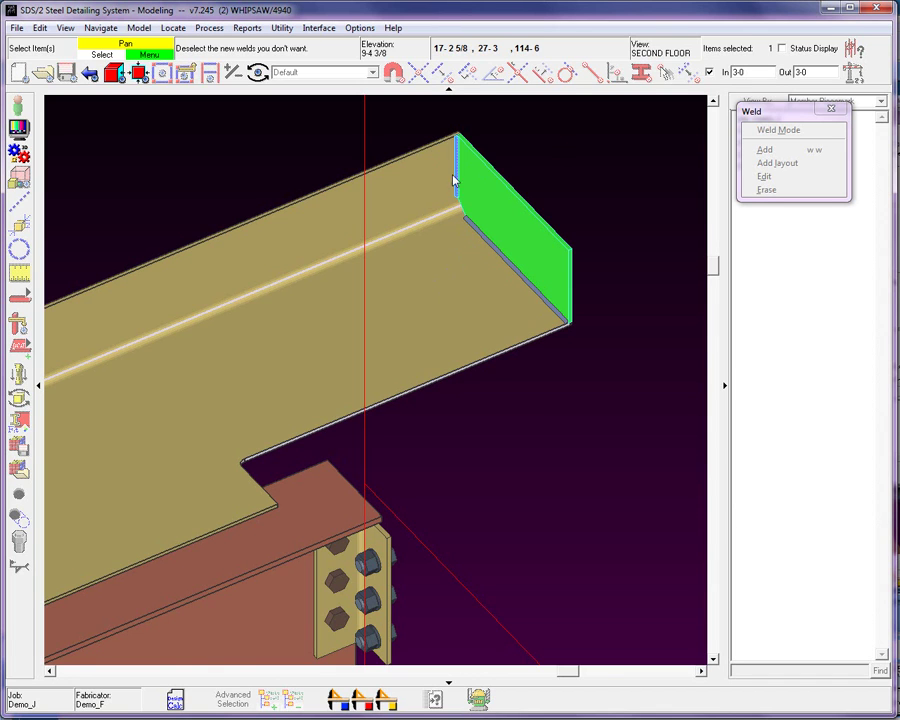
pyautogui.rightClick(588, 138)
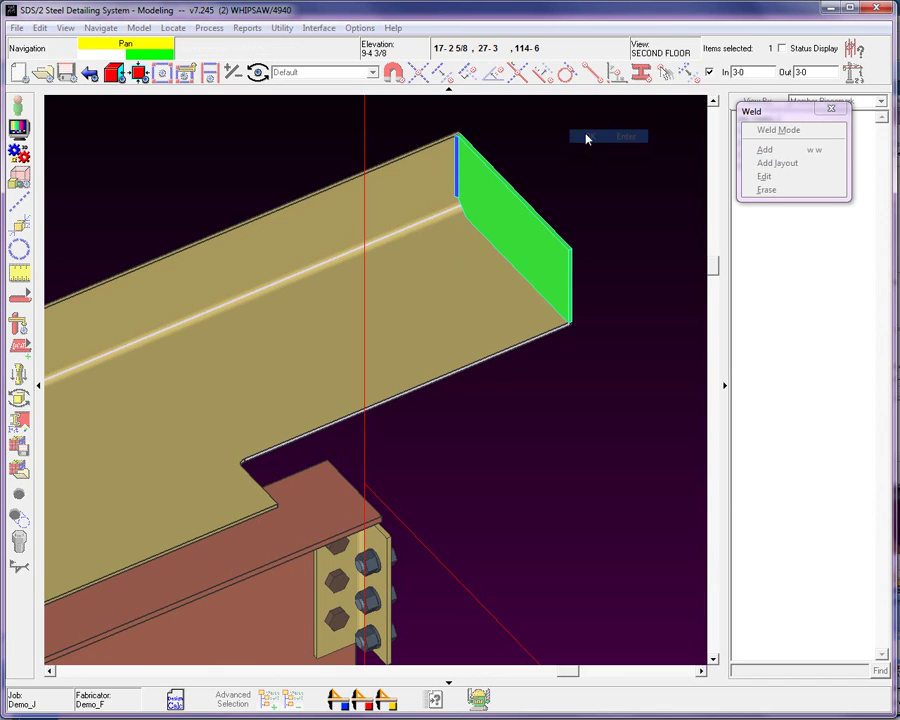
pyautogui.click(588, 138)
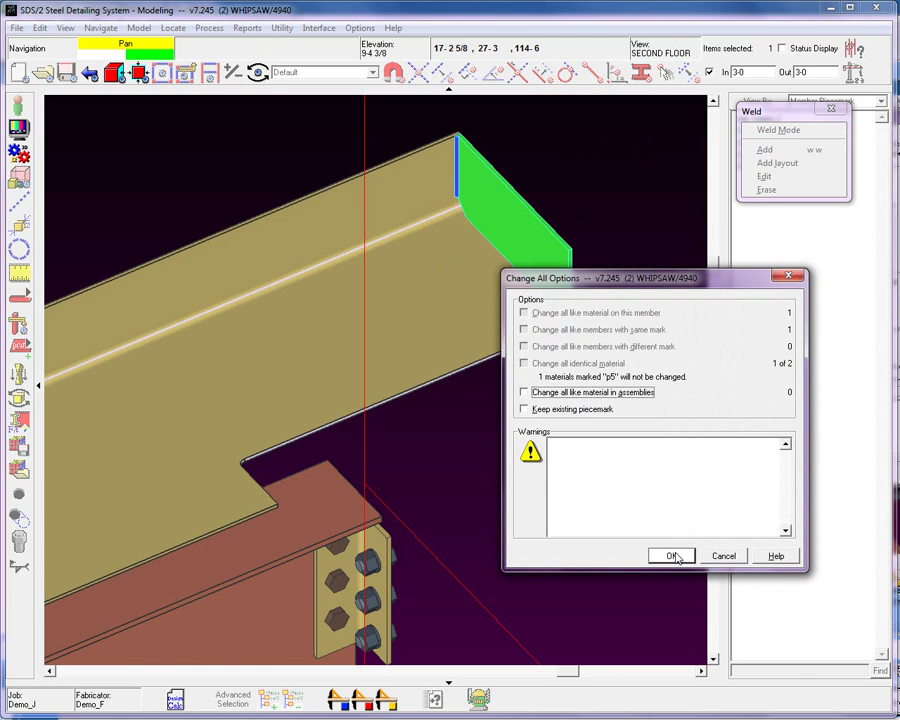
pyautogui.click(672, 556)
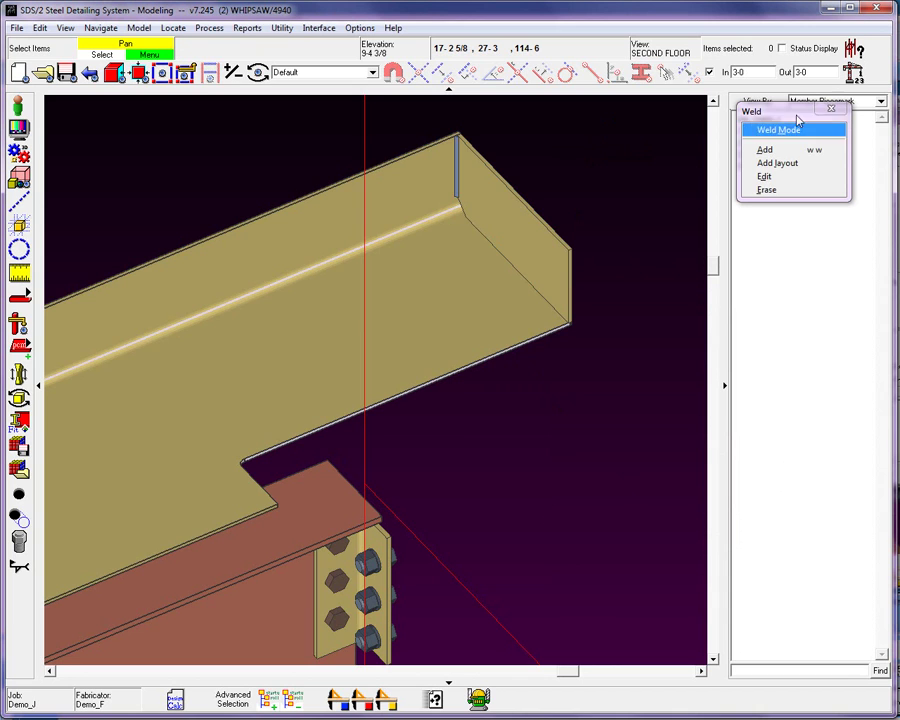
# Start another weld with the channel beam as the material to weld.
pyautogui.click(766, 149)
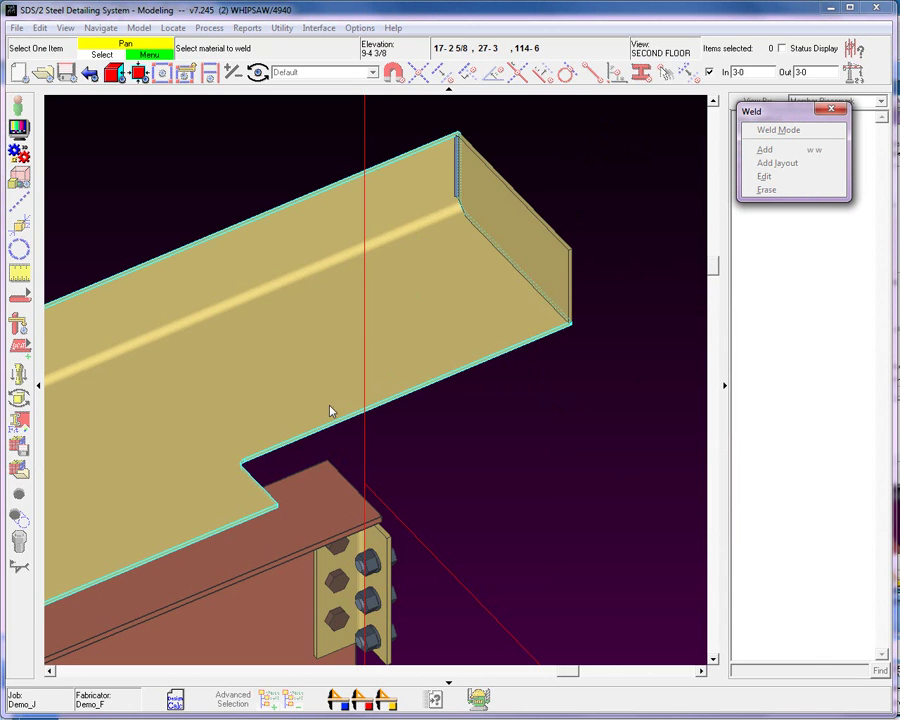
pyautogui.click(181, 502)
pyautogui.rightClick(530, 452)
pyautogui.click(546, 458)
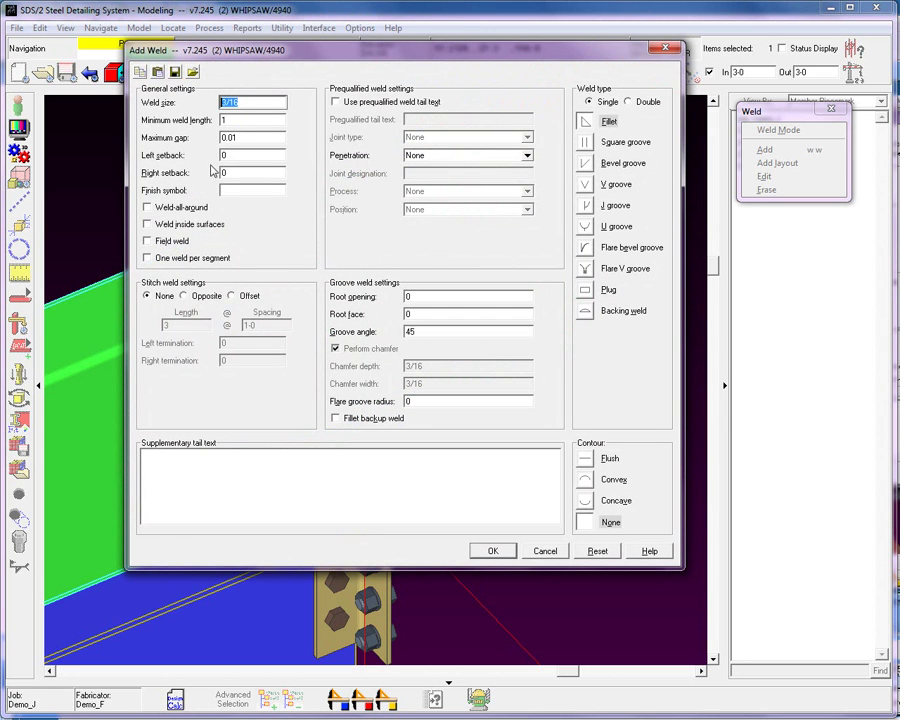
# Make it an offset stitch weld, 3 long at 1-0 spacing, and accept the new welds on the beam.
pyautogui.click(232, 296)
pyautogui.click(185, 329)
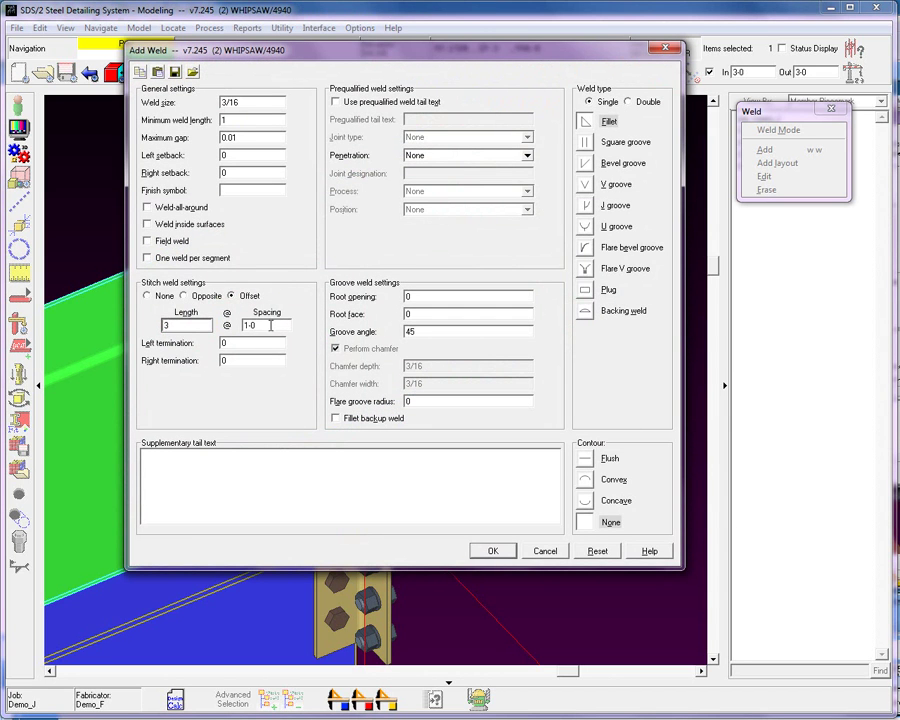
pyautogui.press('Tab')
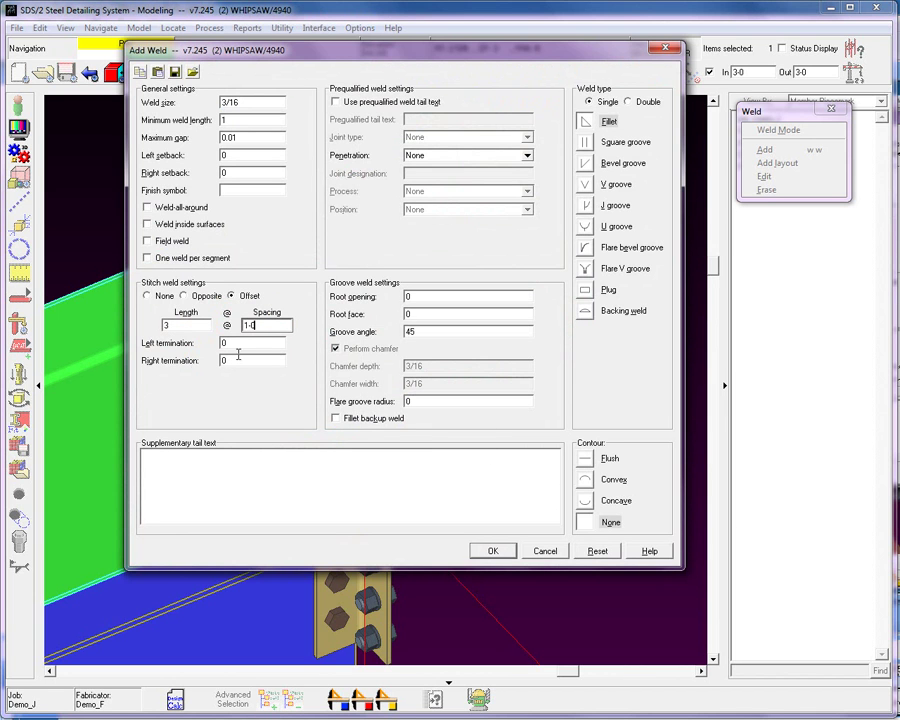
pyautogui.click(496, 552)
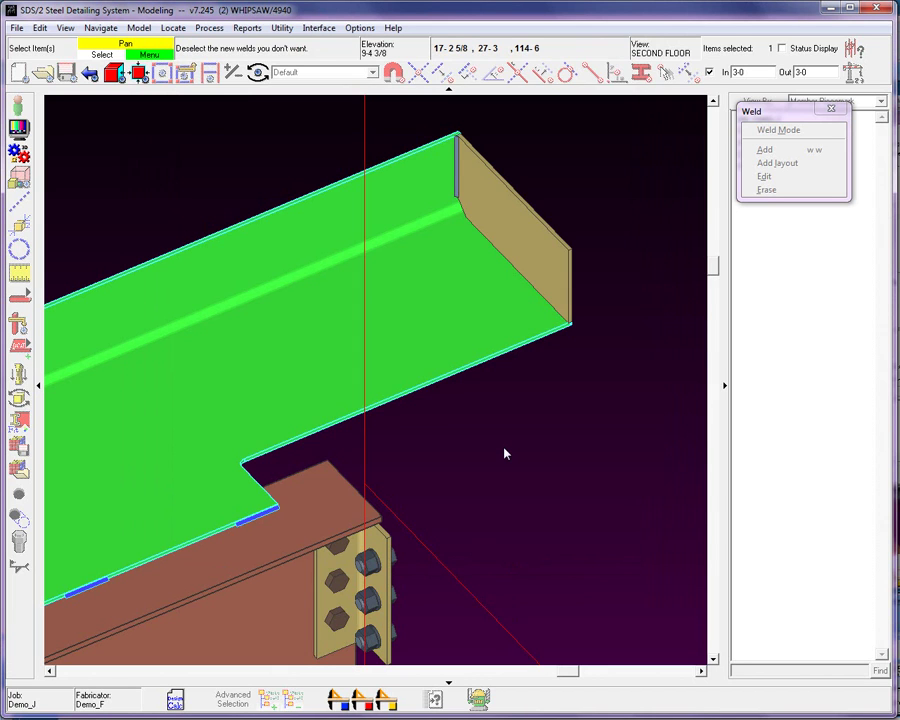
pyautogui.rightClick(482, 442)
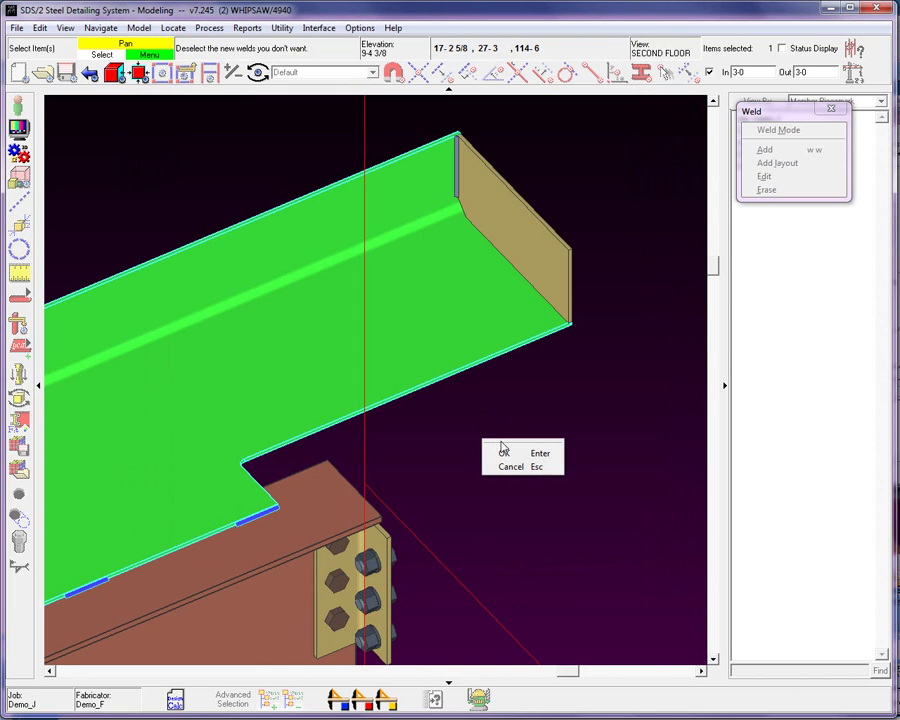
pyautogui.click(508, 455)
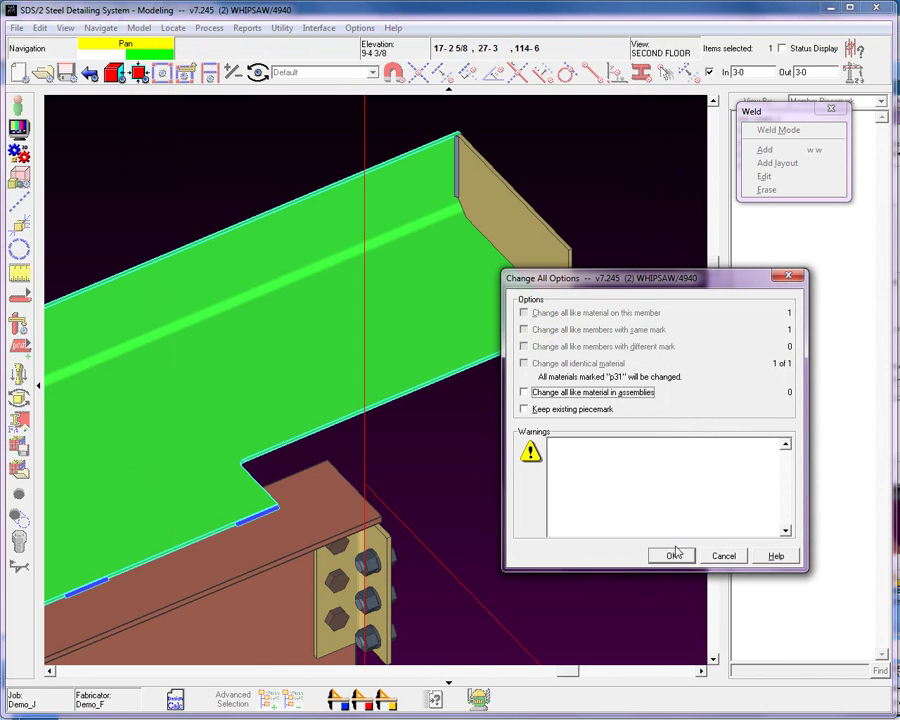
pyautogui.click(672, 553)
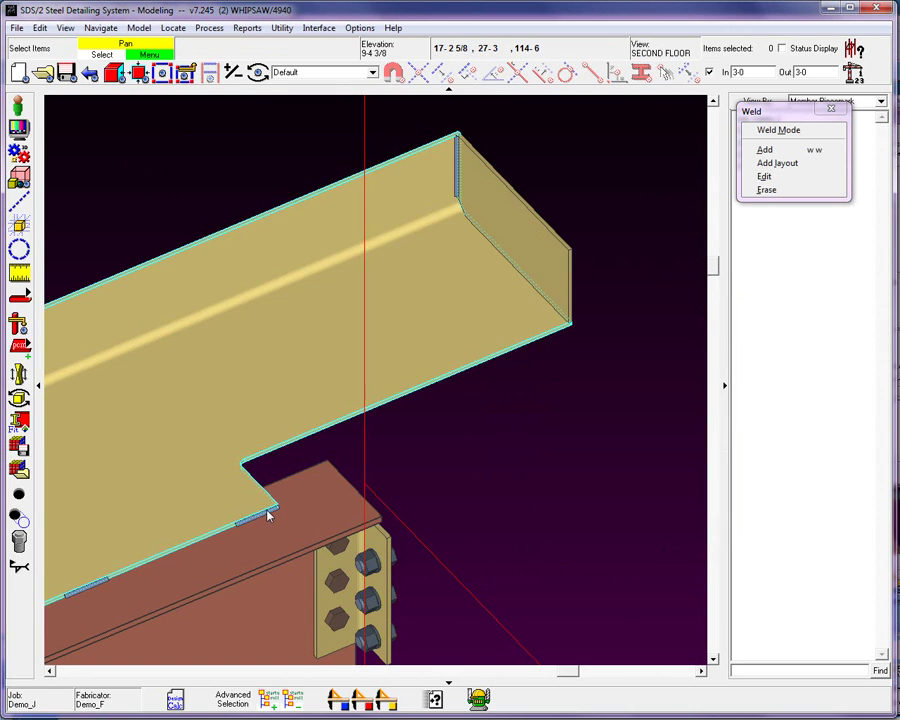
# Switch to the SECOND FLOOR erection view.
pyautogui.scroll(1, 240, 505)
pyautogui.moveTo(240, 505); pyautogui.dragTo(455, 592, button='middle')
pyautogui.scroll(-3, 446, 543)
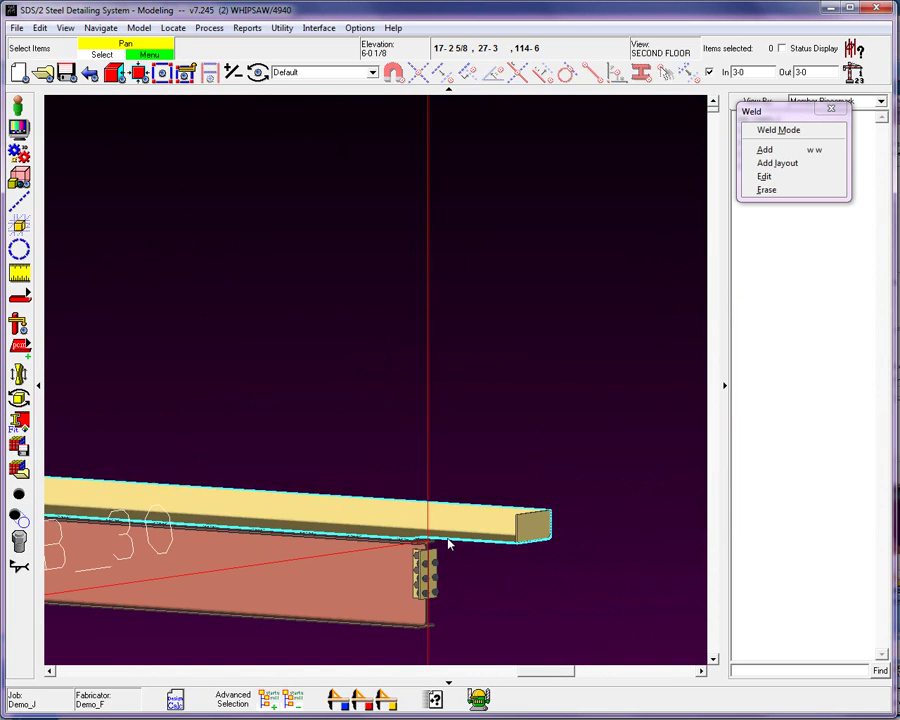
pyautogui.rightClick(283, 307)
pyautogui.click(310, 313)
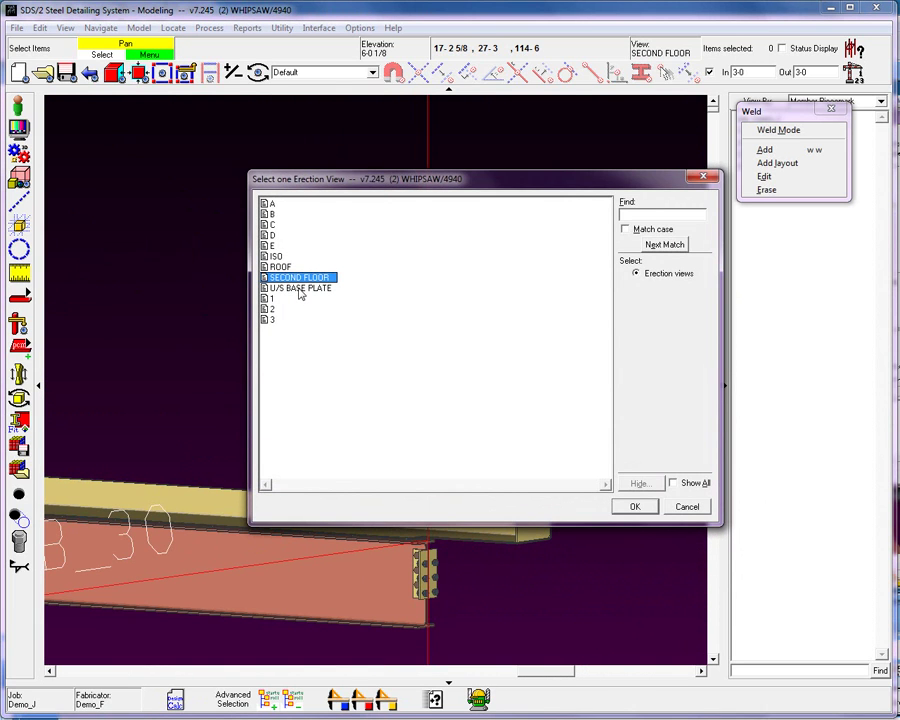
pyautogui.doubleClick(293, 283)
# Zoom in on beam B_52 at the girder and orbit to an isometric 3-D view.
pyautogui.moveTo(249, 430); pyautogui.dragTo(291, 432, button='middle')
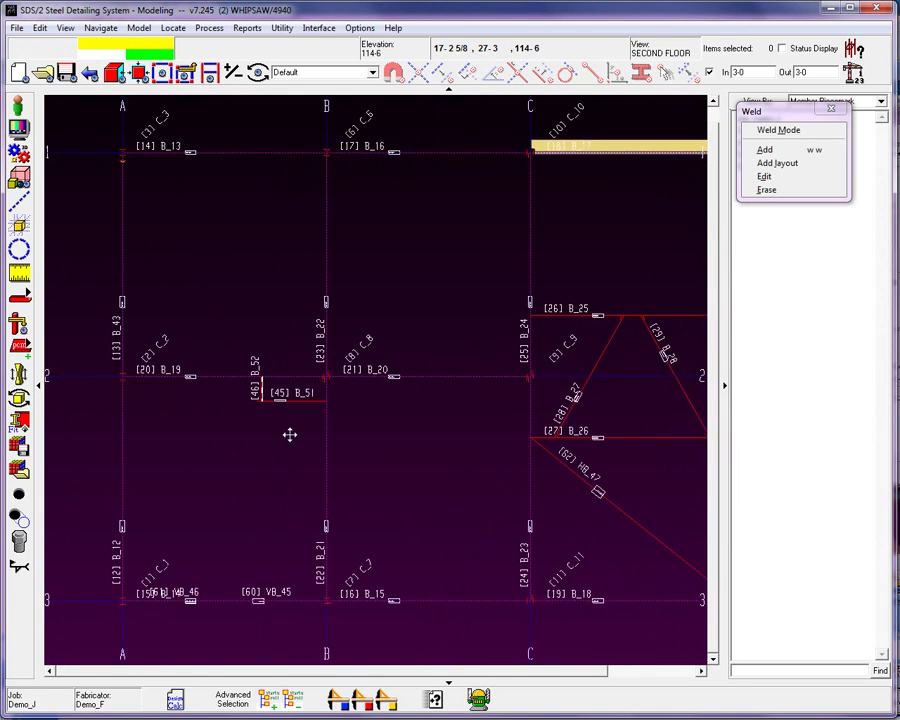
pyautogui.scroll(2, 295, 425)
pyautogui.scroll(3, 303, 418)
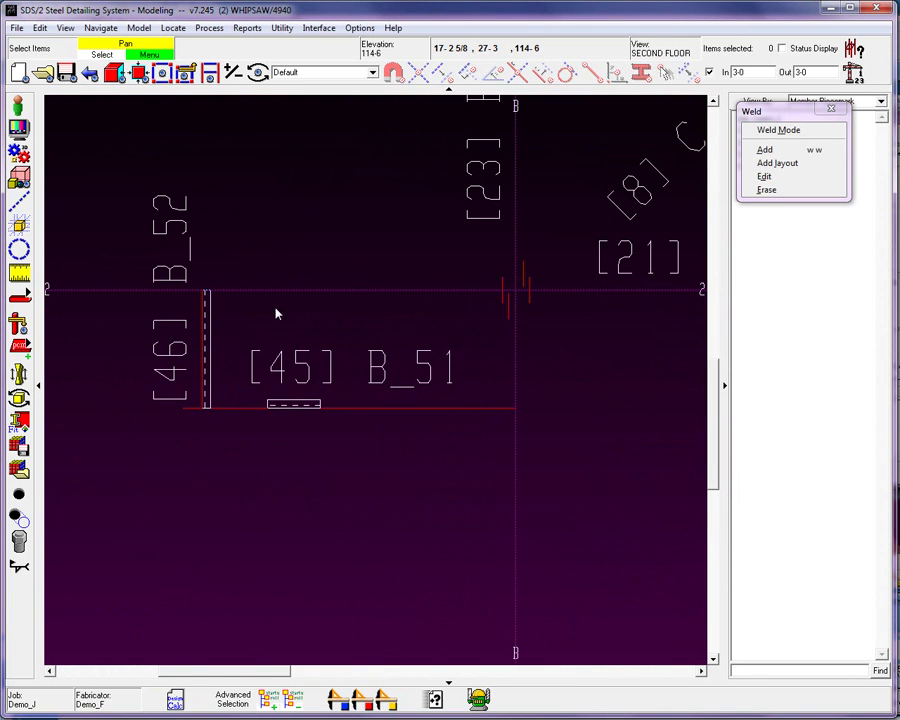
pyautogui.click(293, 370)
pyautogui.scroll(4, 198, 313)
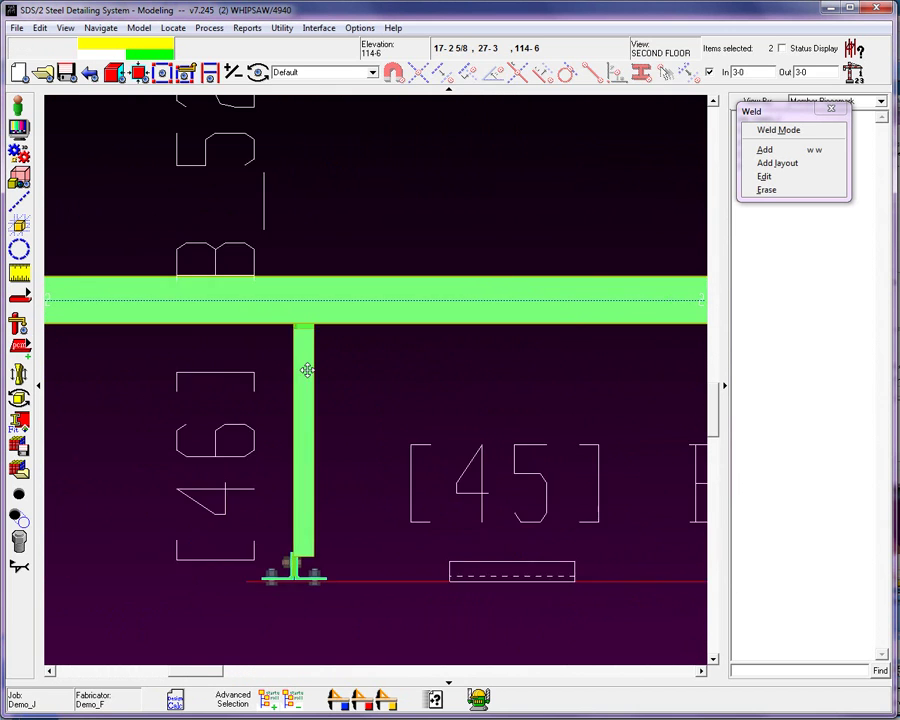
pyautogui.click(393, 423)
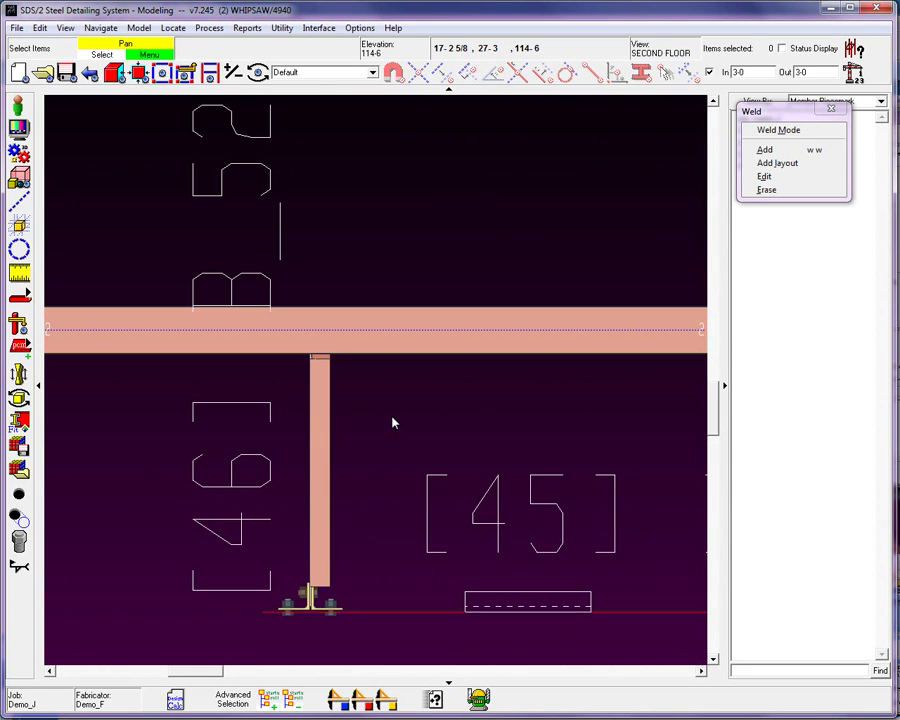
pyautogui.click(325, 445)
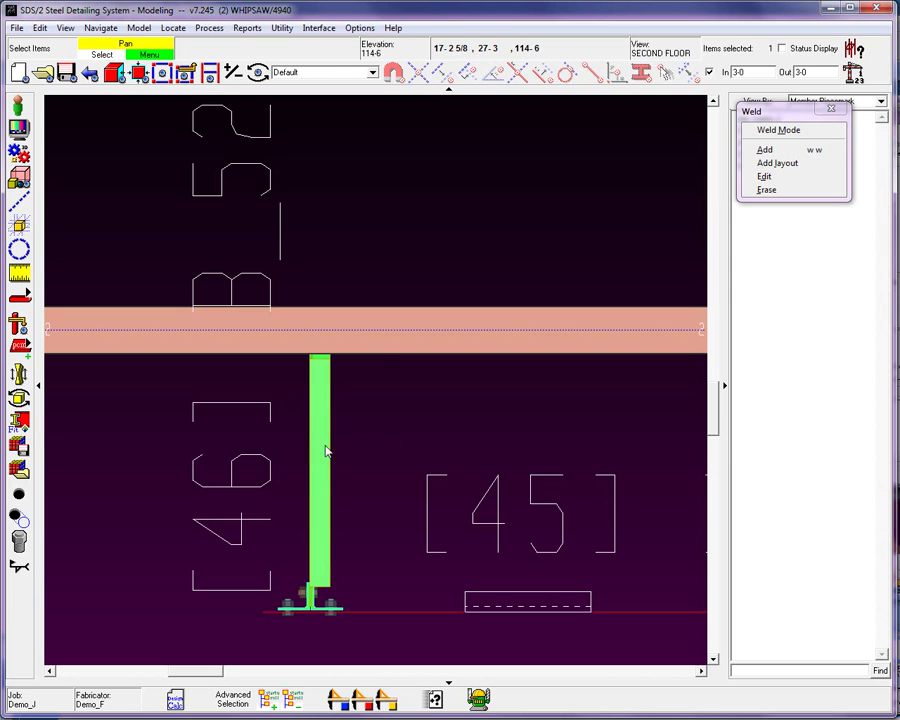
pyautogui.click(415, 336)
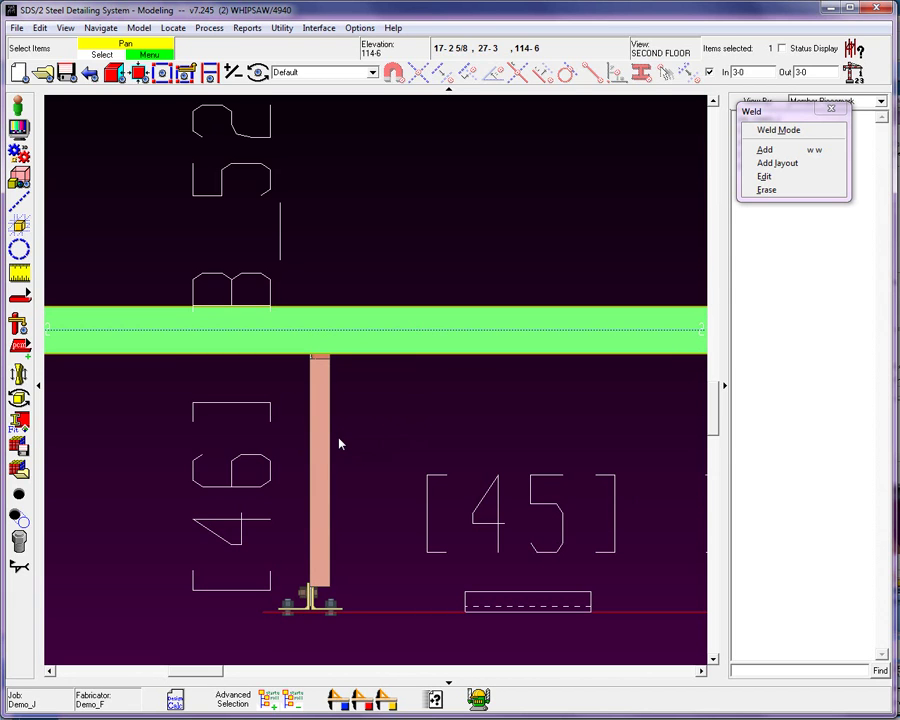
pyautogui.moveTo(337, 448); pyautogui.dragTo(188, 325, button='middle')
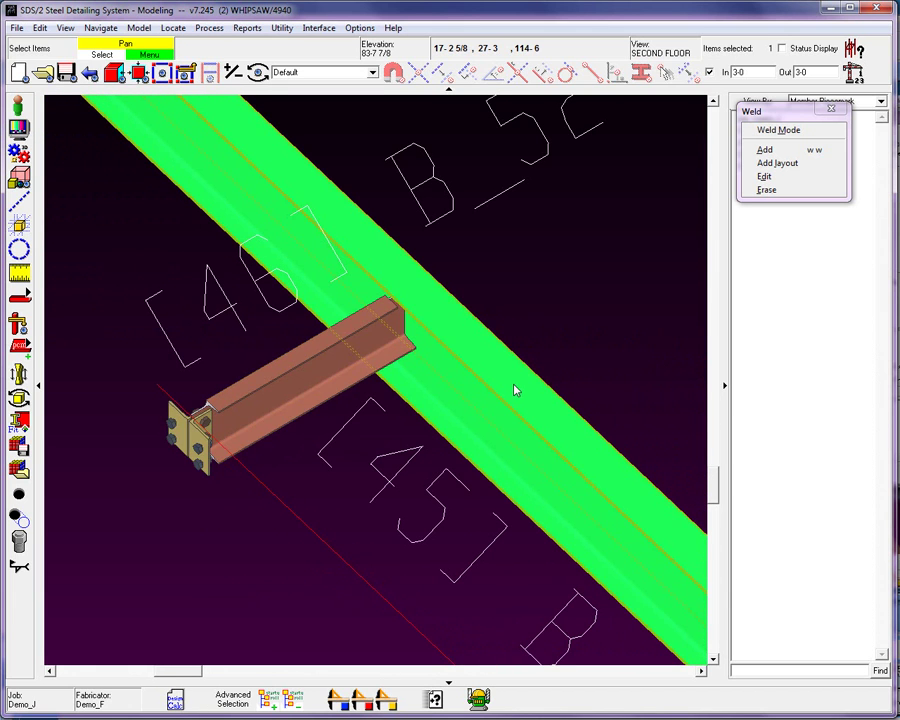
pyautogui.click(558, 296)
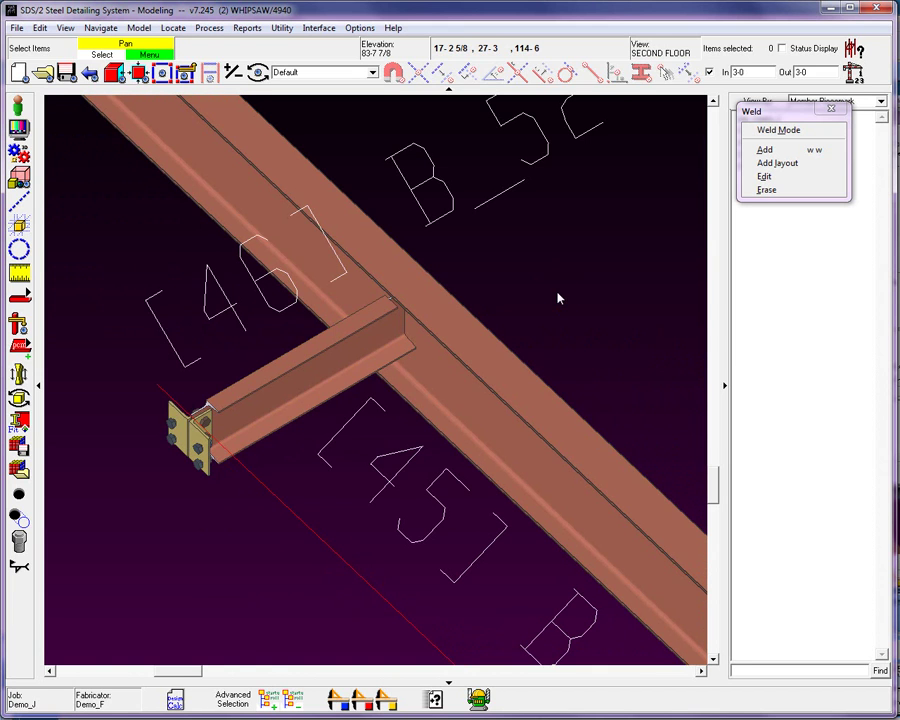
# Select the short beam's material using the Material selection filter, then restore the Default filter.
pyautogui.click(371, 73)
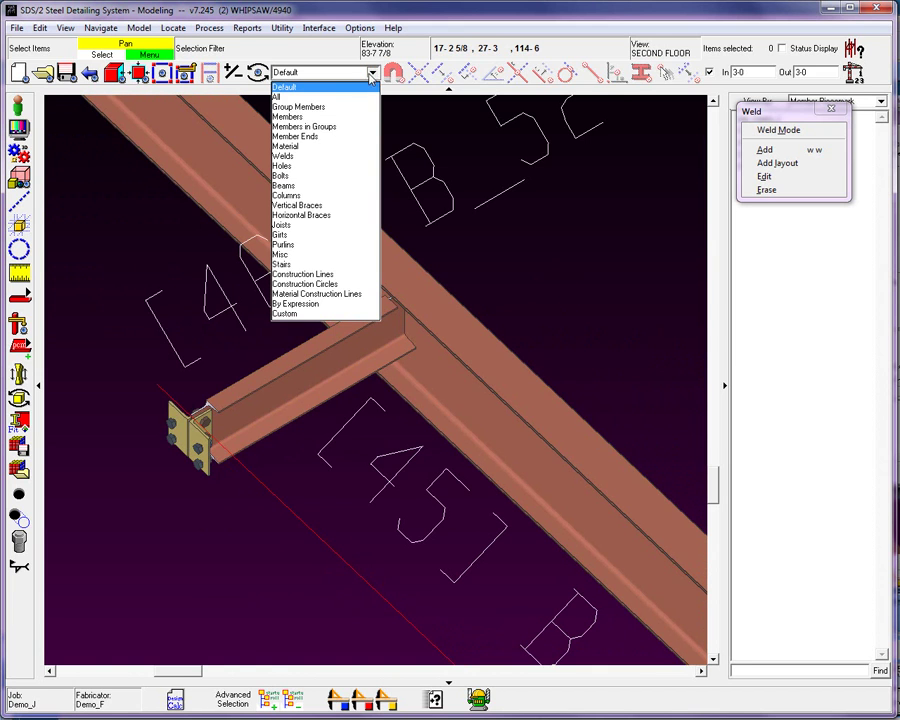
pyautogui.click(286, 146)
pyautogui.click(323, 366)
pyautogui.click(370, 74)
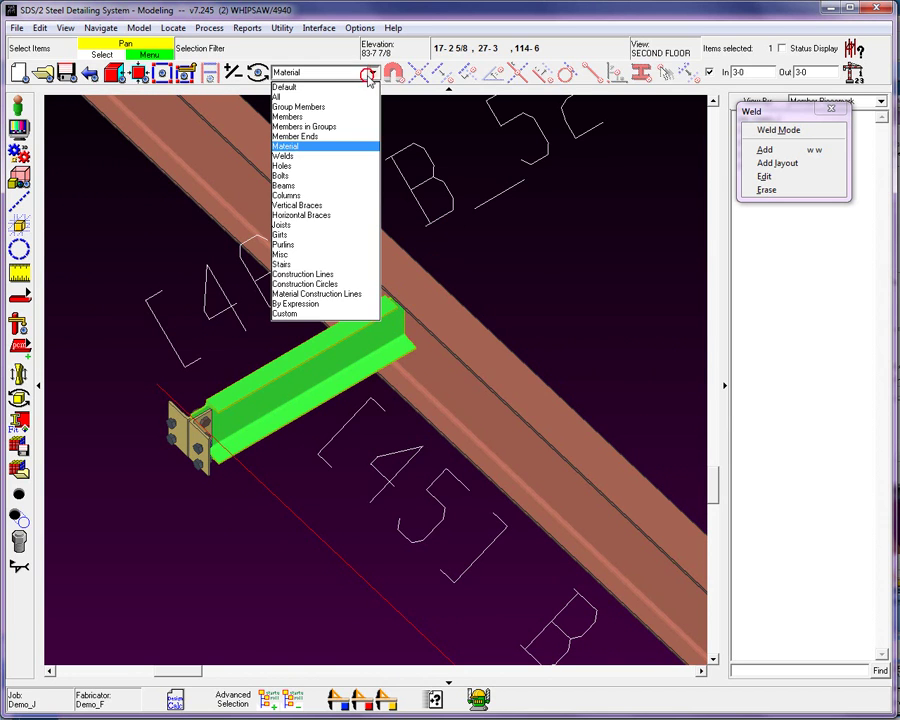
pyautogui.click(318, 87)
# Move the beam material from its end reference point onto the girder, then redraw the model.
pyautogui.rightClick(455, 191)
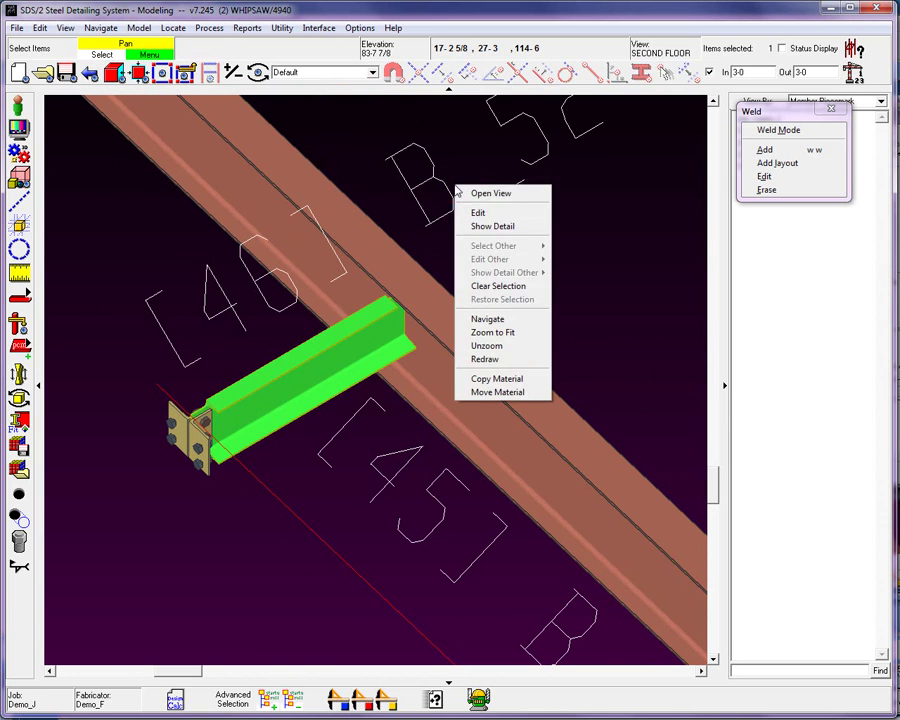
pyautogui.click(515, 392)
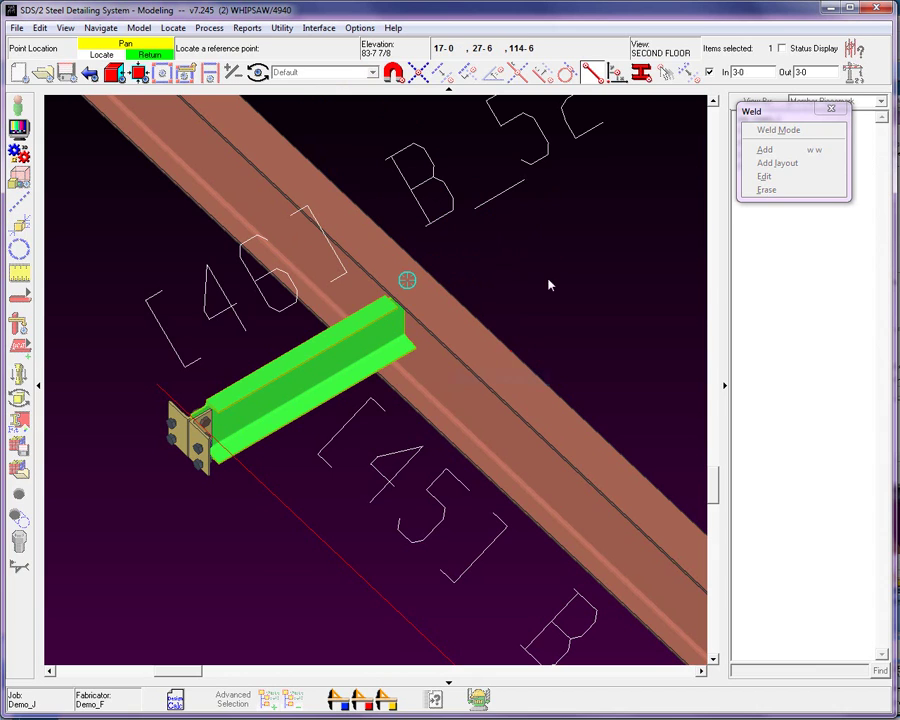
pyautogui.click(407, 283)
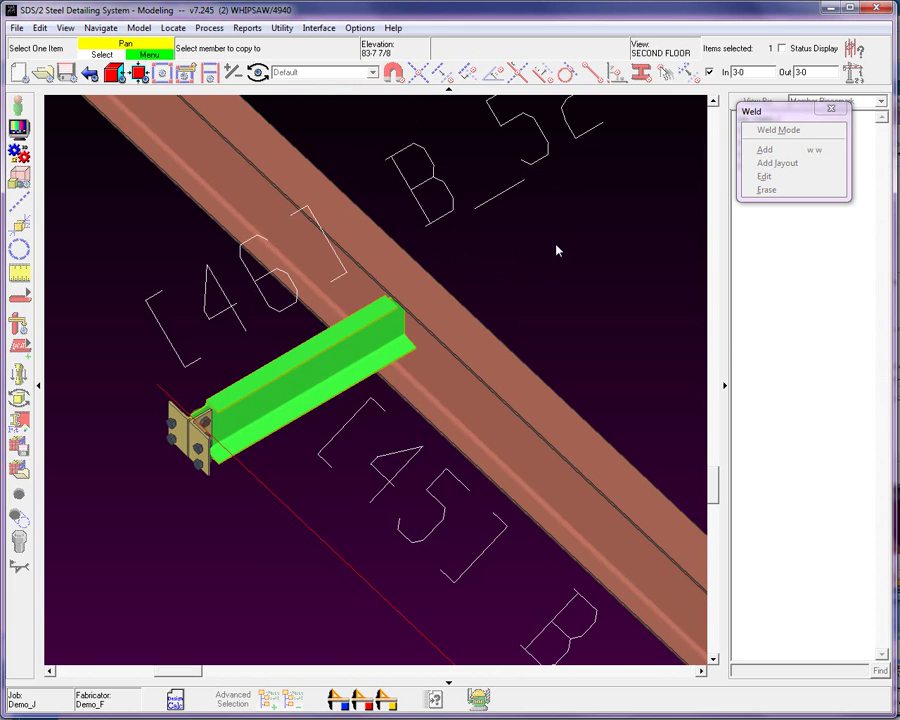
pyautogui.click(490, 325)
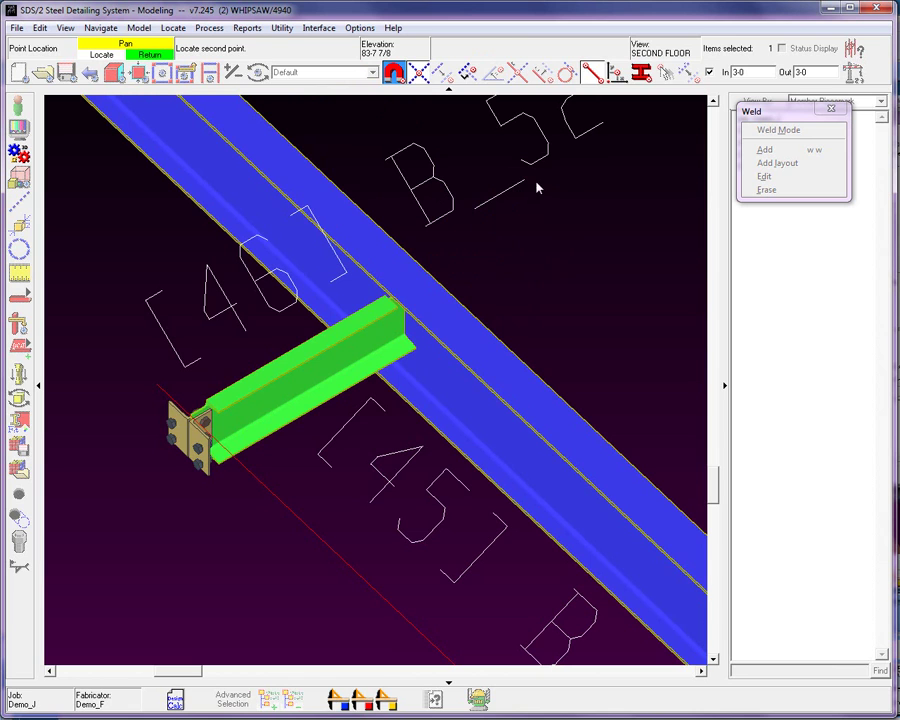
pyautogui.click(422, 288)
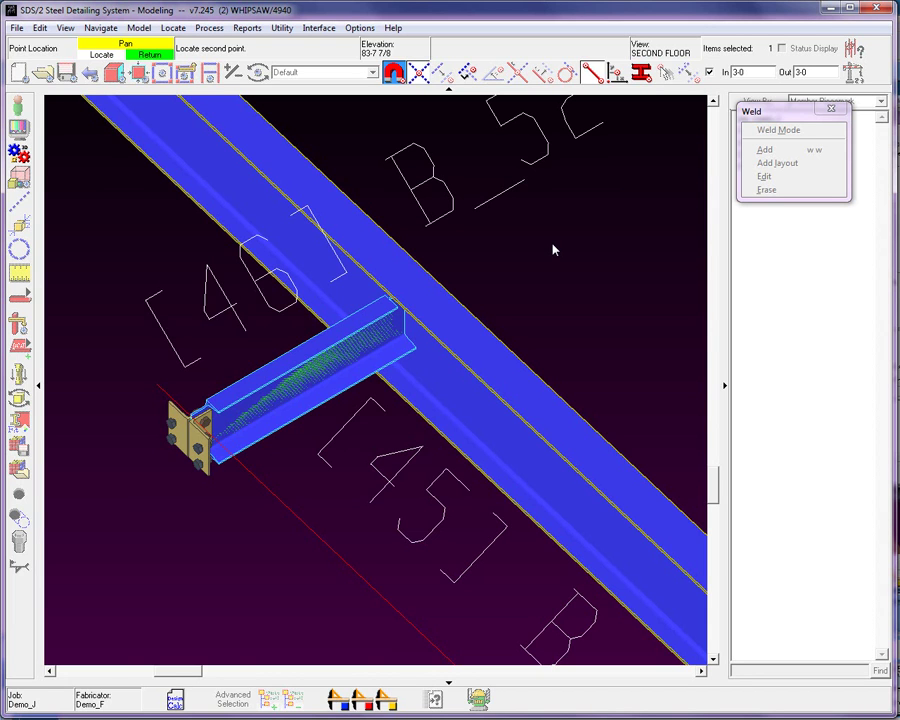
pyautogui.rightClick(494, 236)
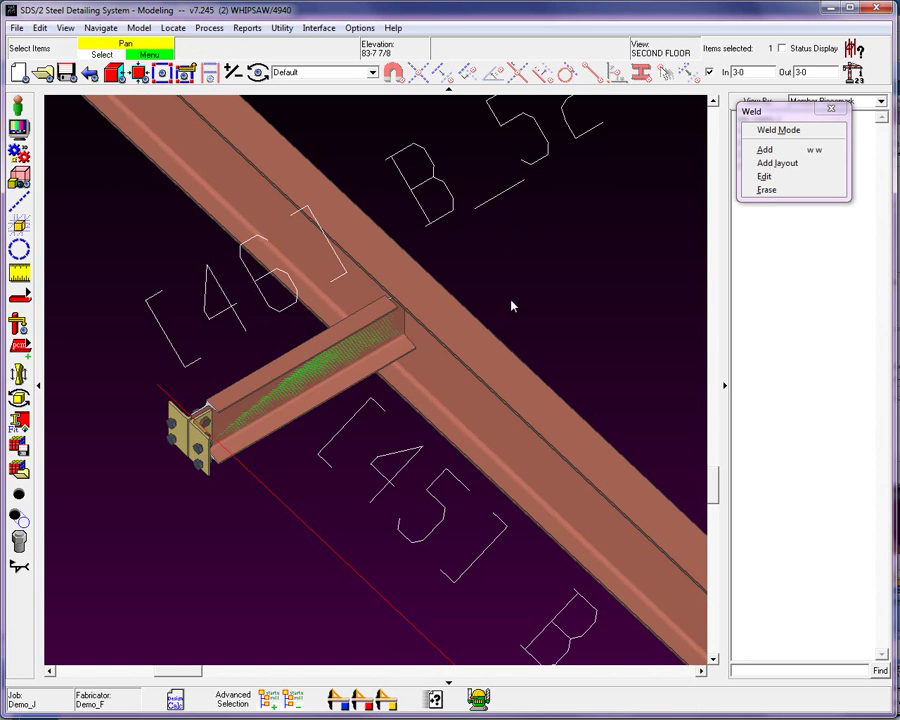
pyautogui.click(551, 283)
pyautogui.click(573, 277)
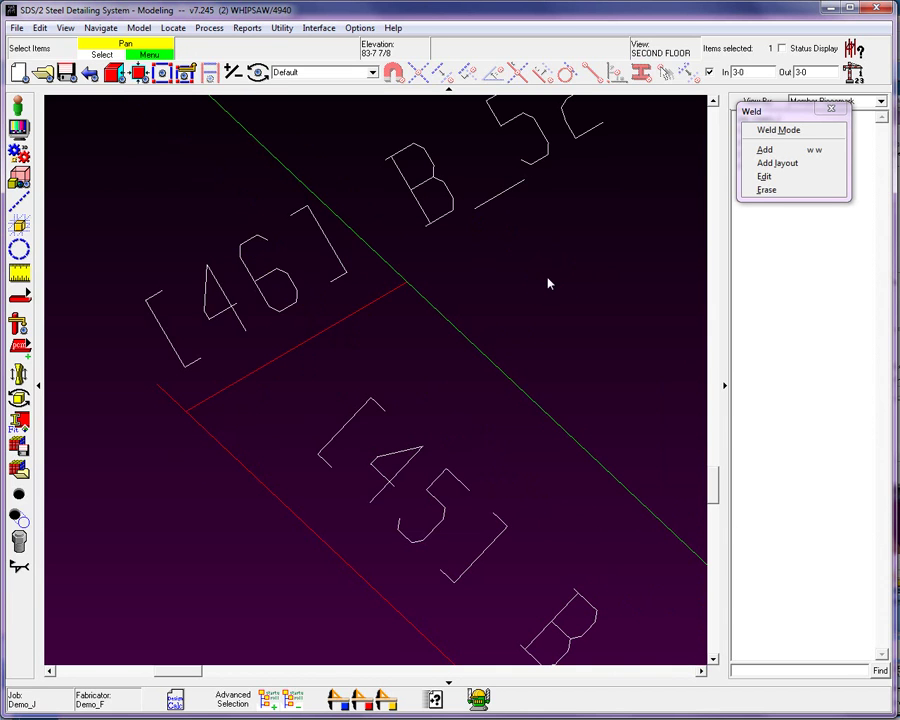
pyautogui.click(547, 280)
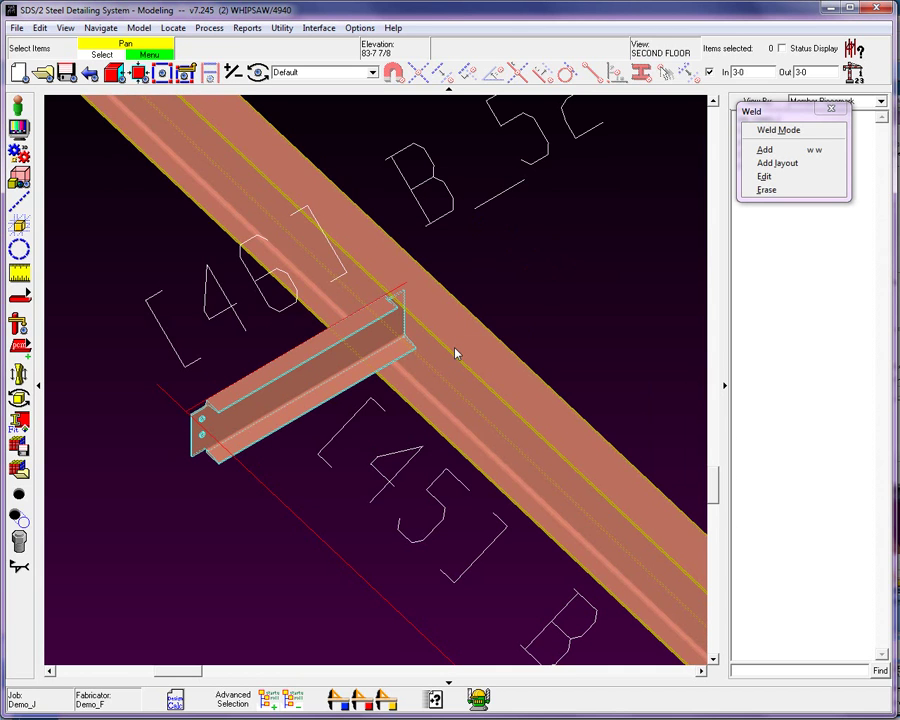
pyautogui.scroll(3, 325, 367)
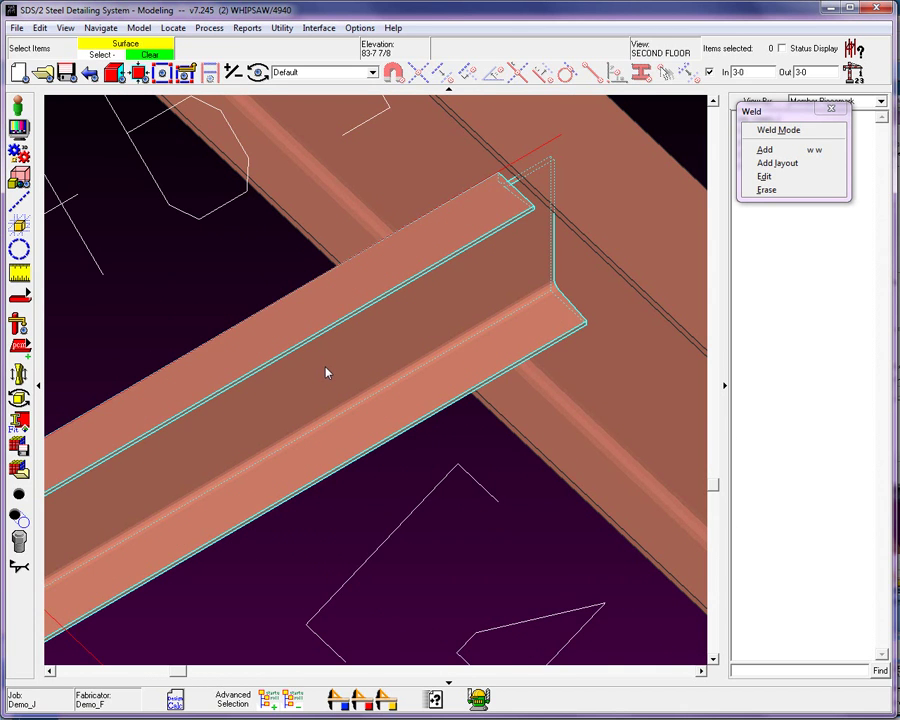
# Frame beam 46 to the girder with Model > Material > Frame, using zero clearances and plain framing.
pyautogui.click(327, 375)
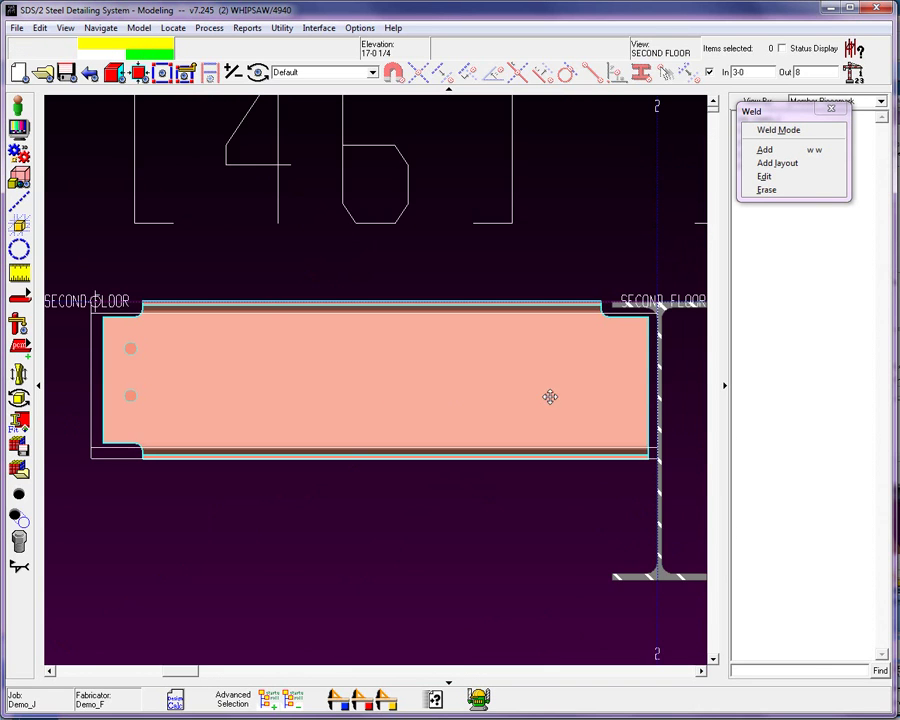
pyautogui.middleClick(537, 394)
pyautogui.middleClick(290, 392)
pyautogui.scroll(2, 482, 205)
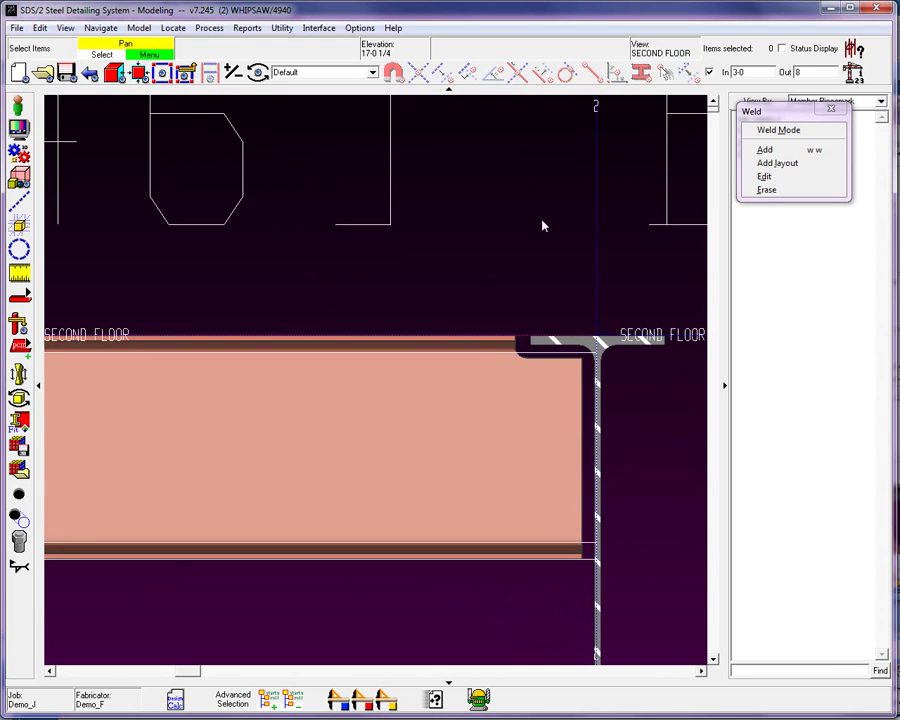
pyautogui.click(141, 28)
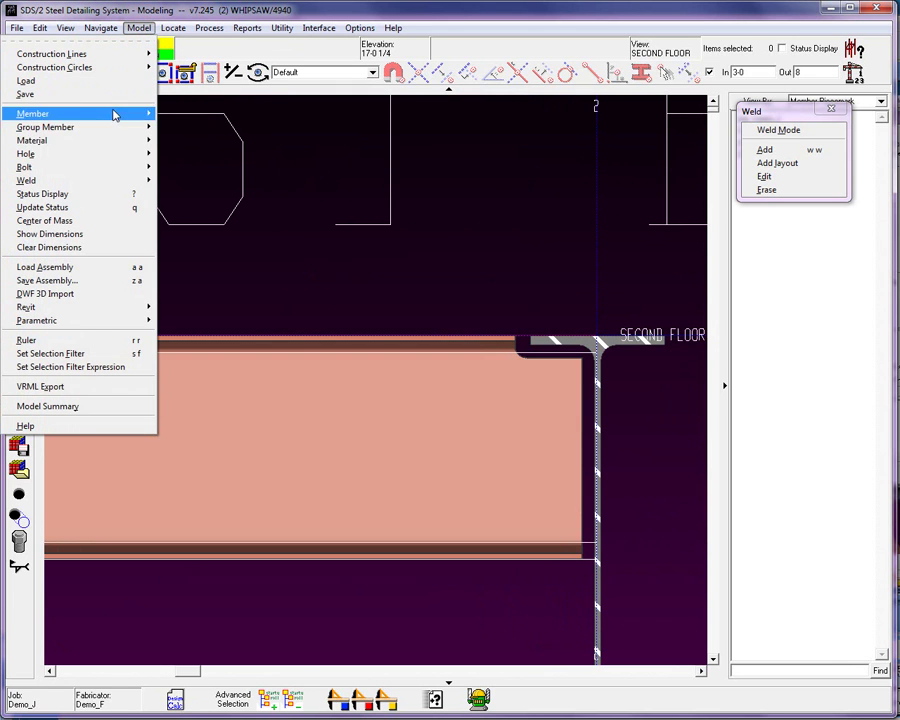
pyautogui.moveTo(149, 139)
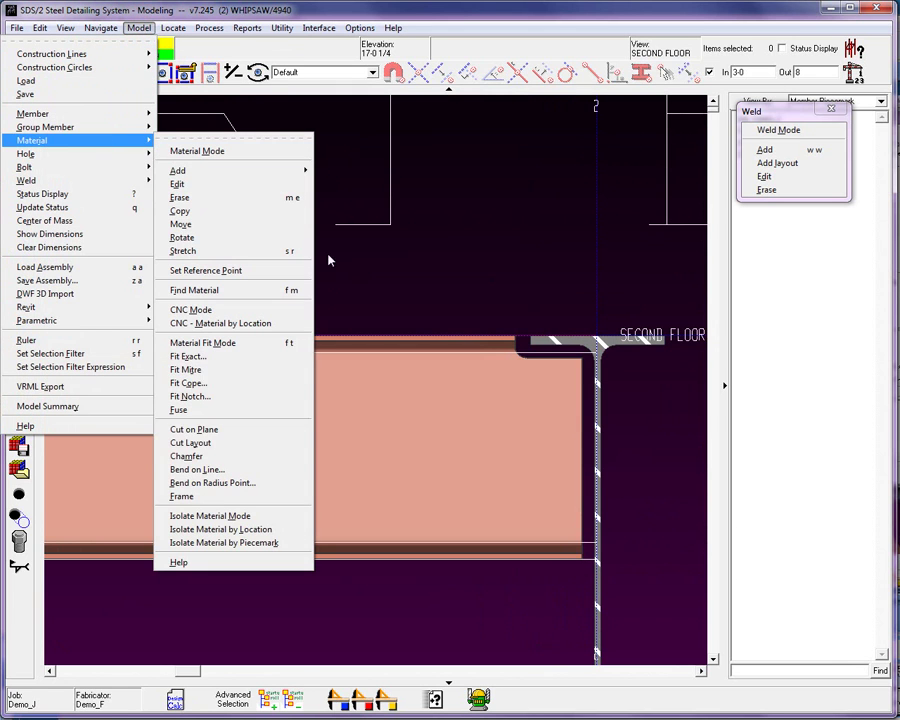
pyautogui.click(232, 496)
pyautogui.click(446, 468)
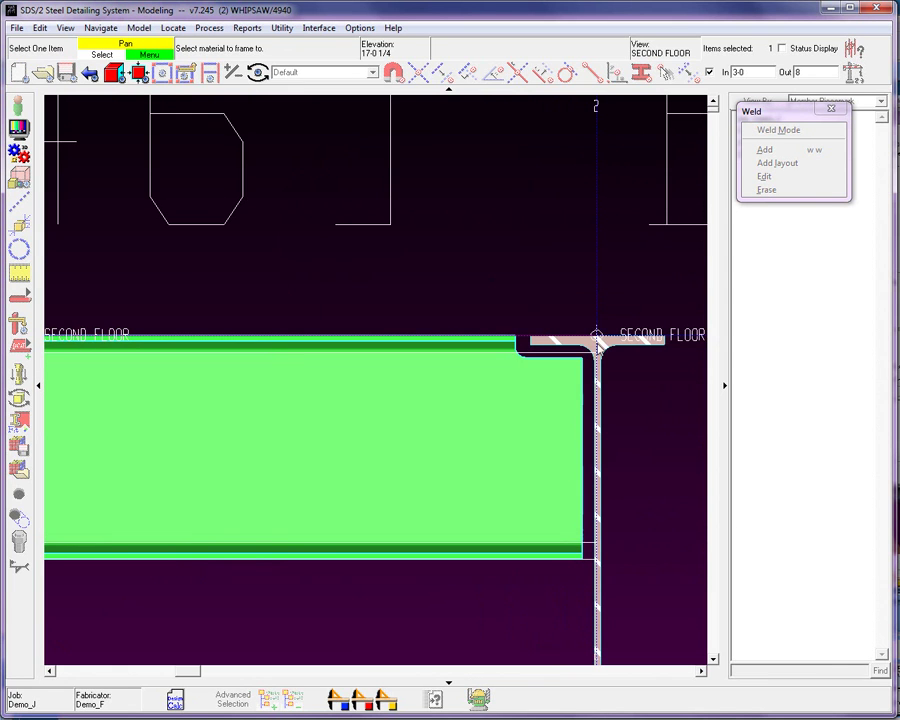
pyautogui.click(599, 344)
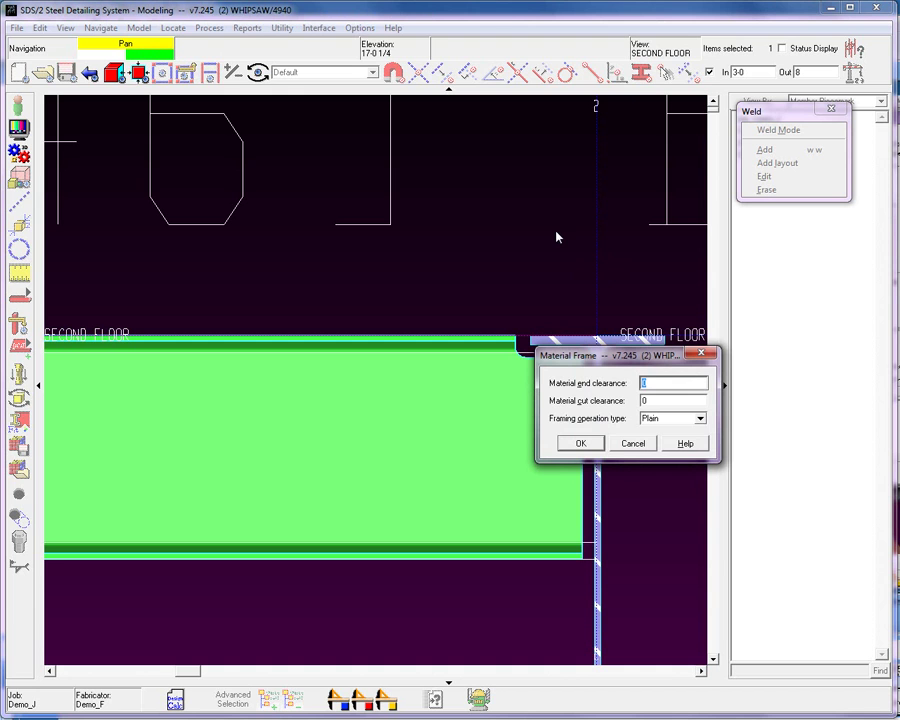
pyautogui.click(581, 444)
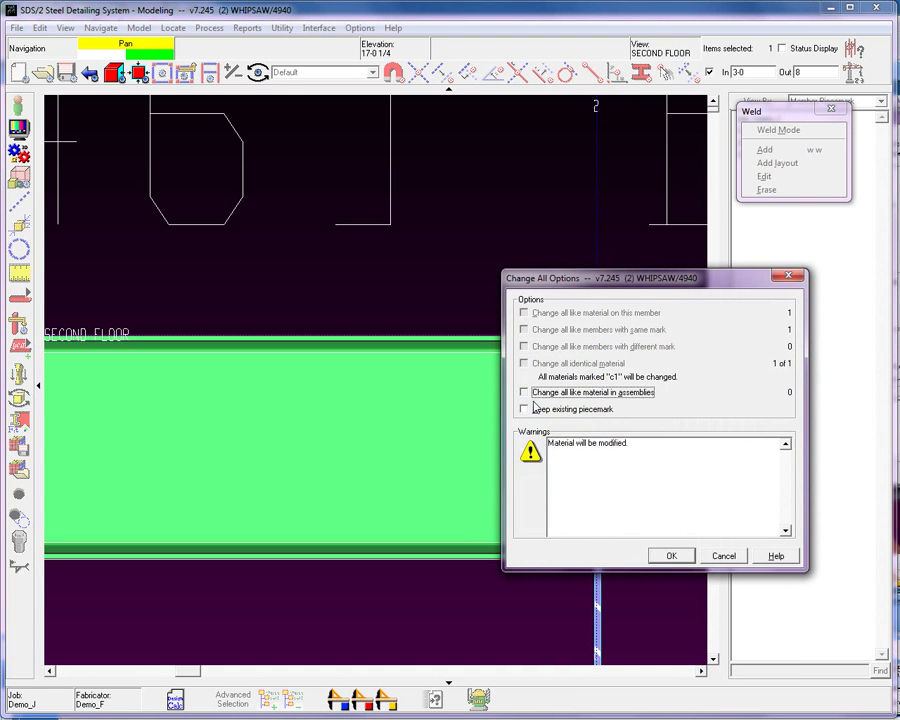
pyautogui.click(676, 553)
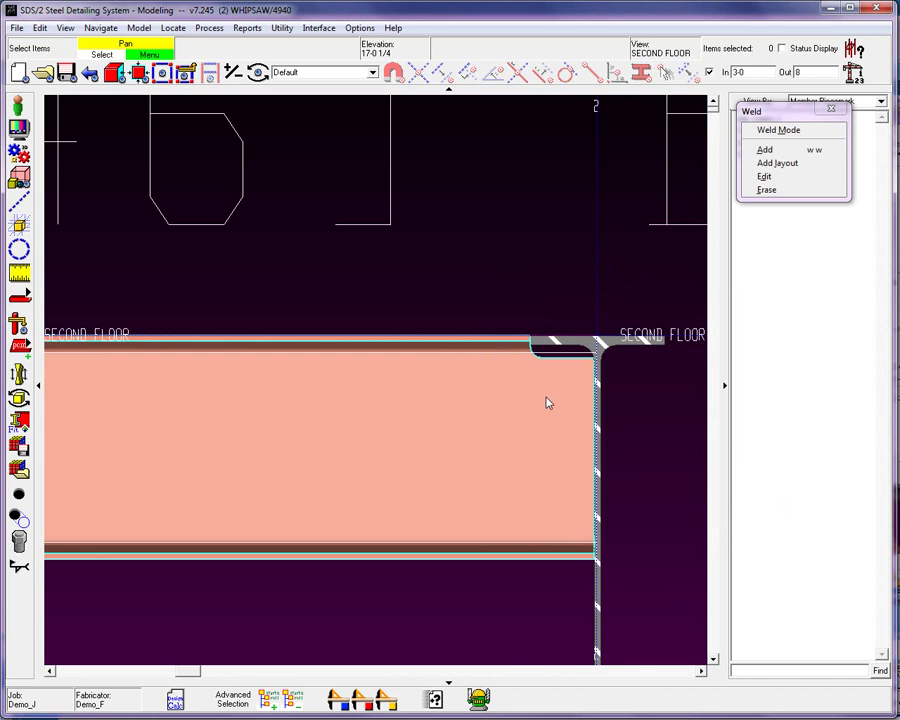
# In an isometric view, start a weld layout with the beam welded to the girder.
pyautogui.press('i')
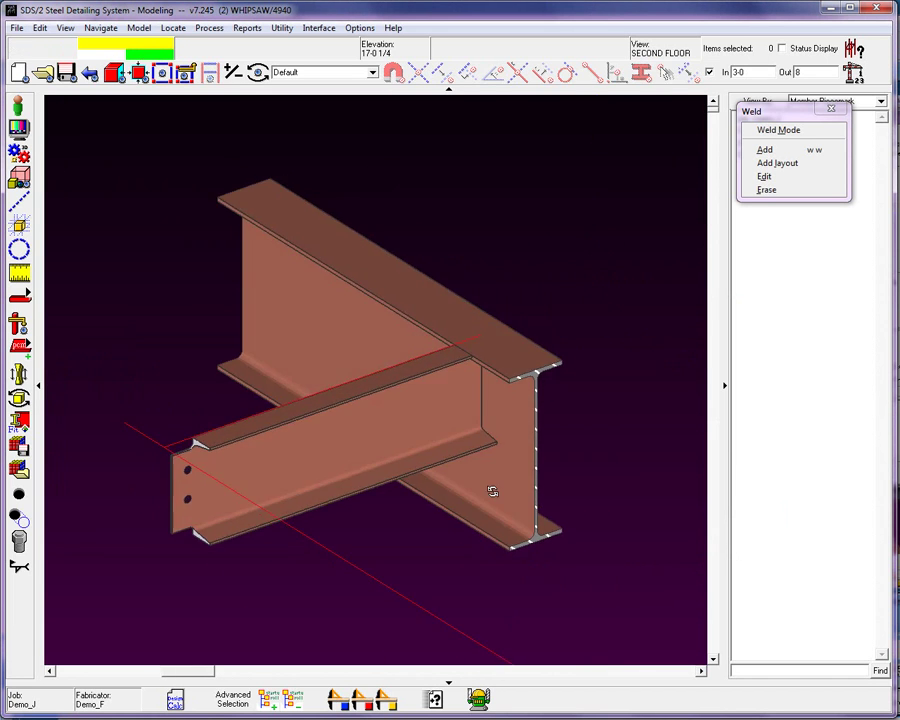
pyautogui.scroll(5, 446, 336)
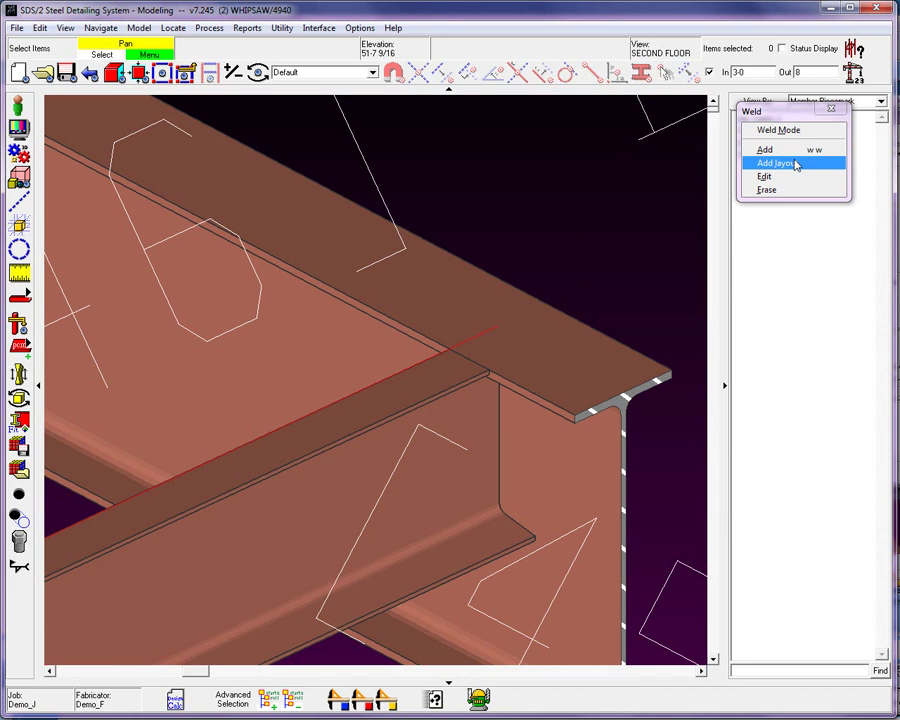
pyautogui.click(790, 163)
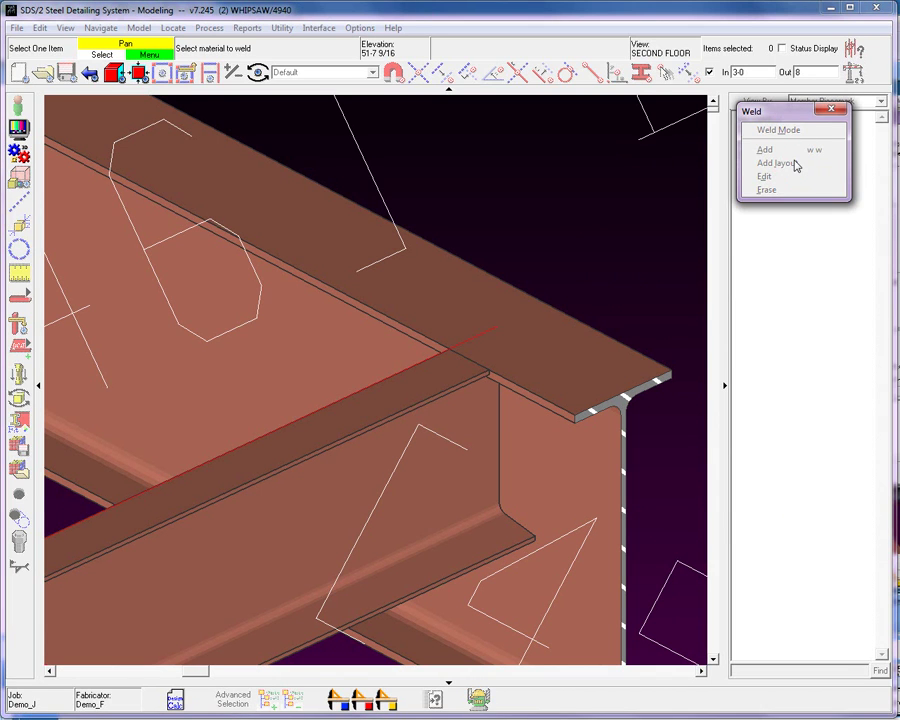
pyautogui.click(402, 392)
pyautogui.click(407, 394)
pyautogui.click(530, 325)
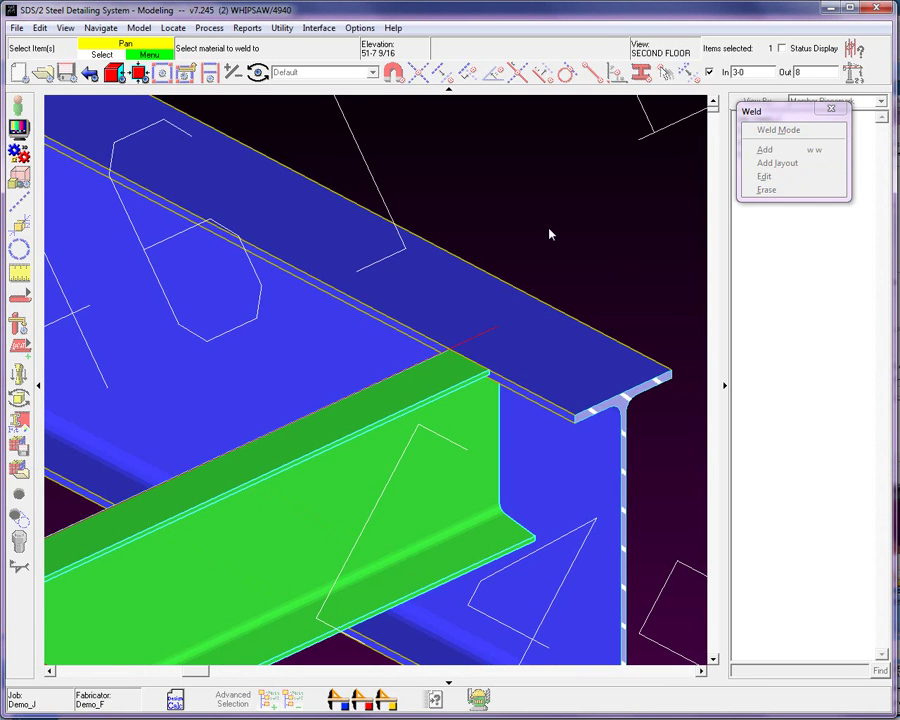
# Finish the material selection and locate the weld point at the top flange corner.
pyautogui.rightClick(512, 190)
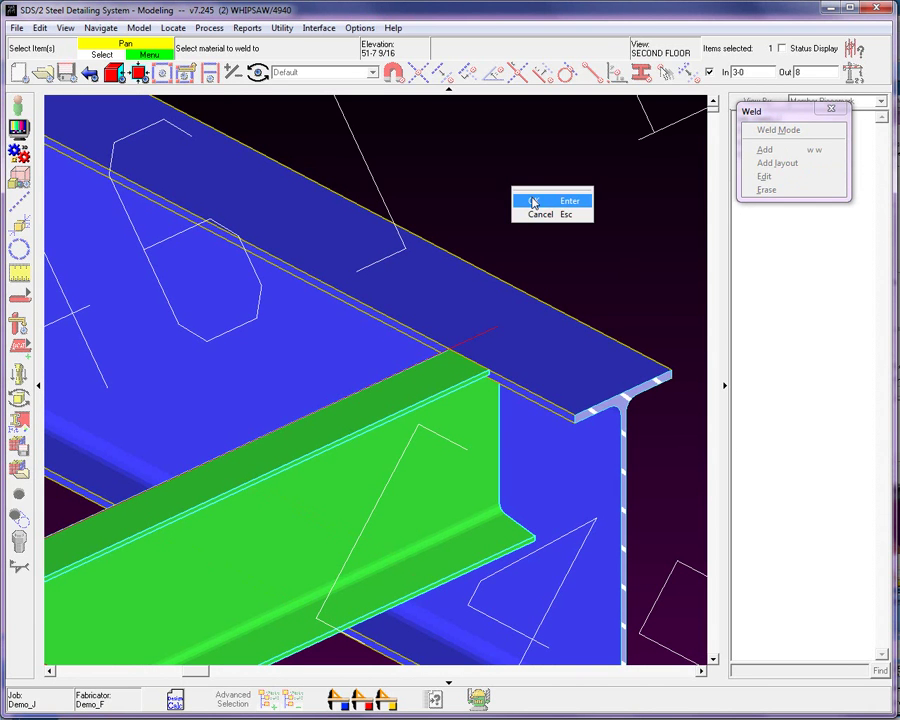
pyautogui.click(528, 197)
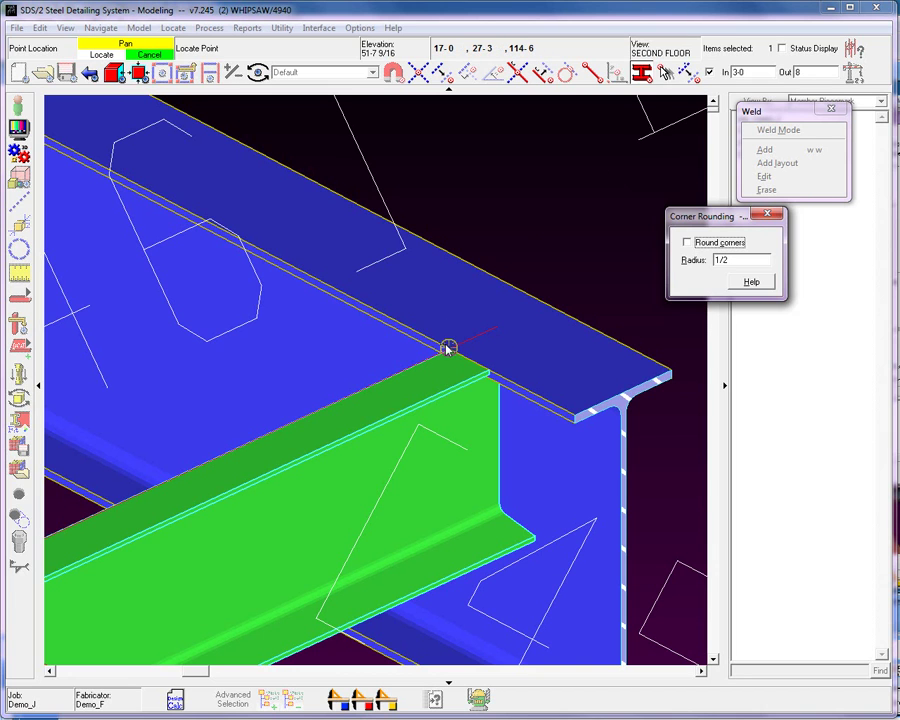
pyautogui.click(498, 346)
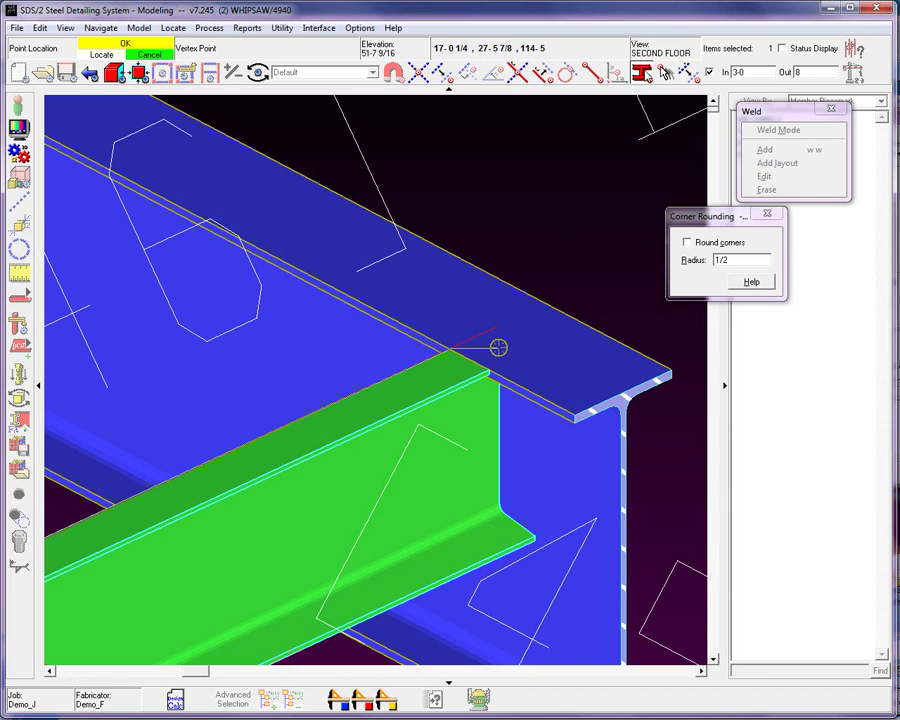
pyautogui.middleClick(505, 297)
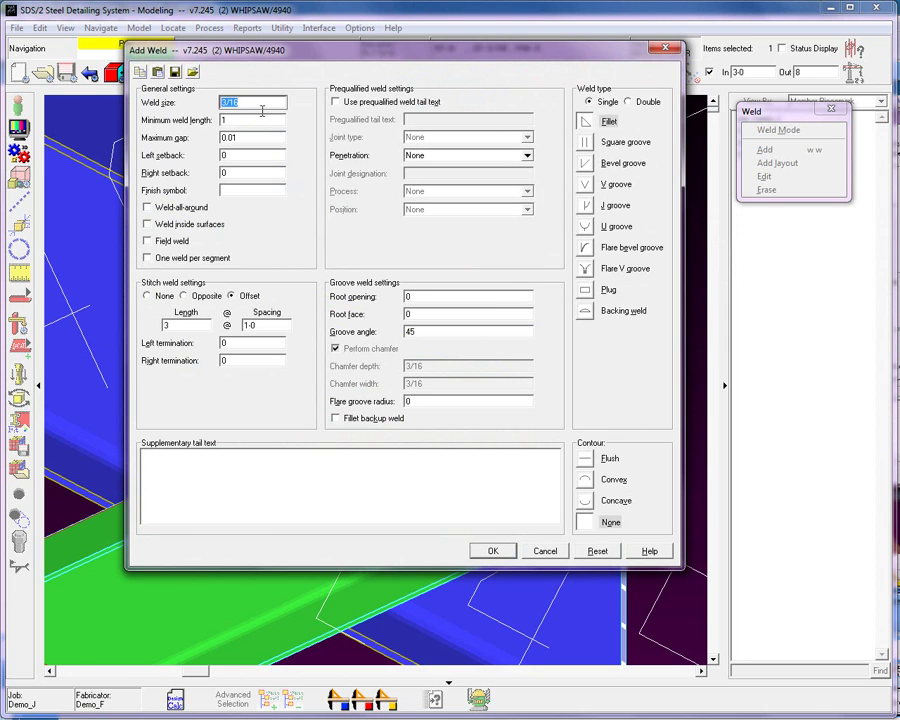
# Turn on prequalified weld tail text and enter TC-U4b-GF.
pyautogui.click(335, 102)
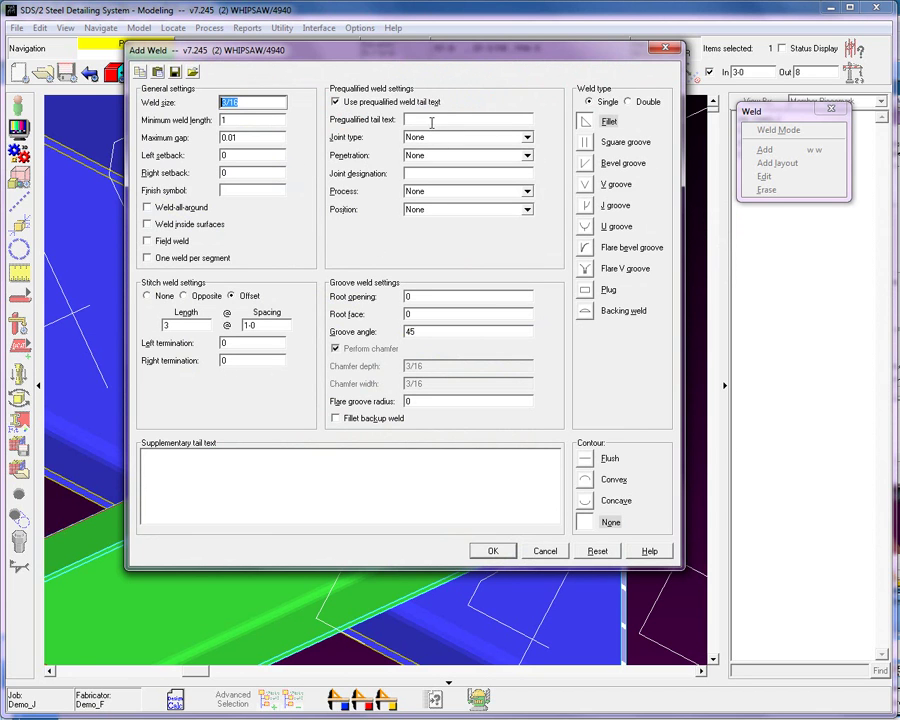
pyautogui.click(432, 120)
pyautogui.write('TC-U4')
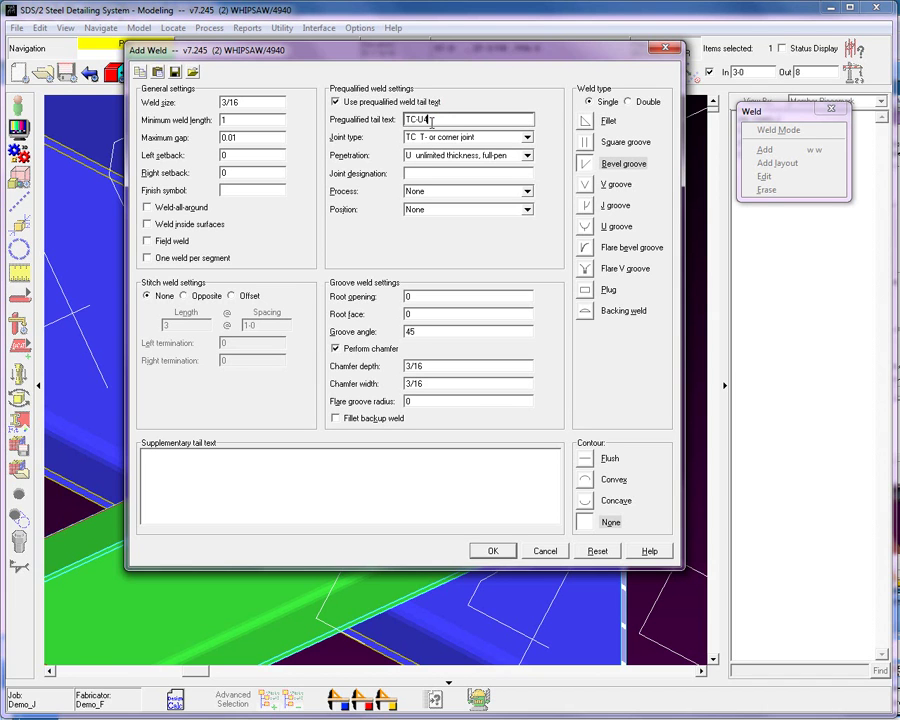
pyautogui.write('b-GF')
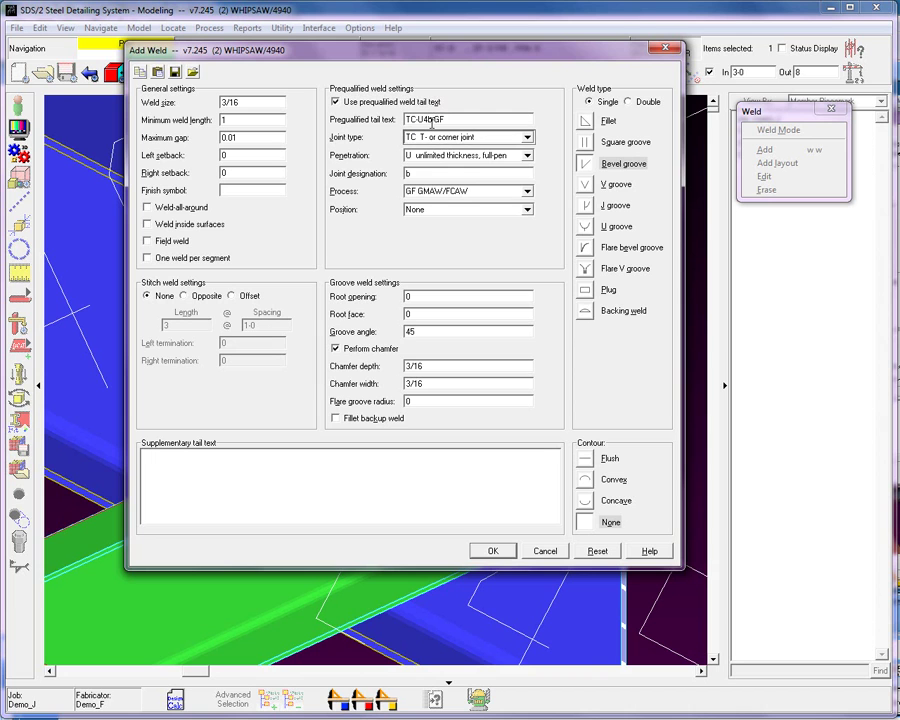
pyautogui.press('Tab')
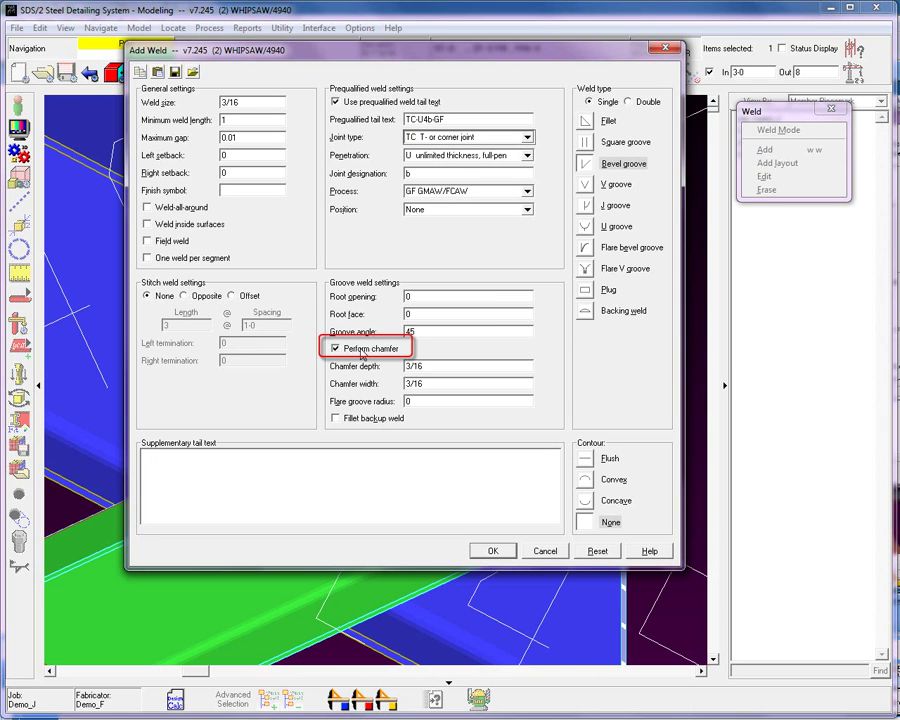
# Create the groove weld and confirm the chamfer on the beam material.
pyautogui.click(492, 551)
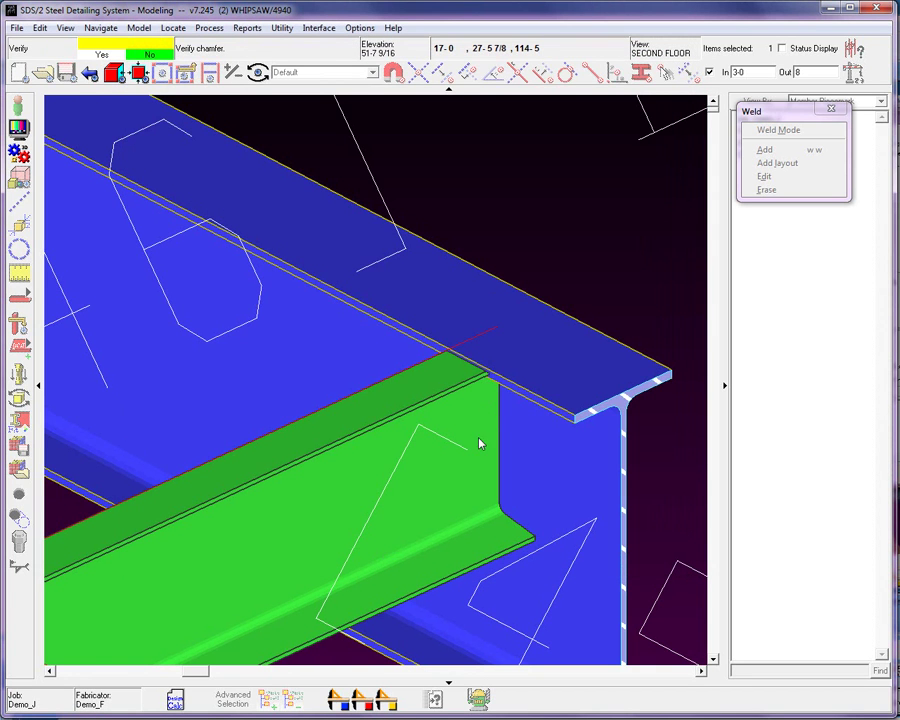
pyautogui.click(506, 179)
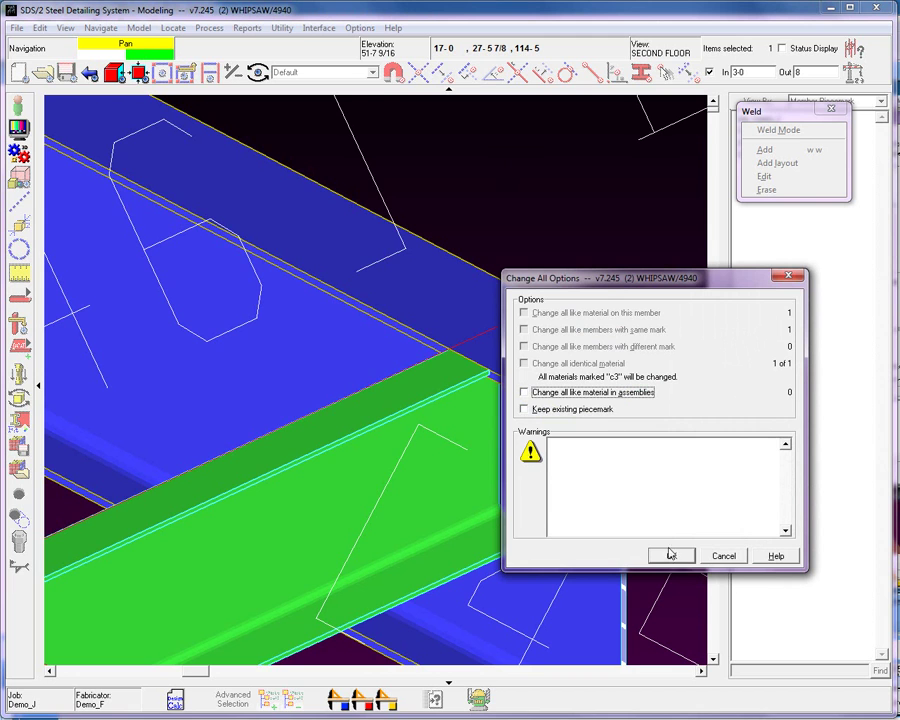
pyautogui.click(670, 556)
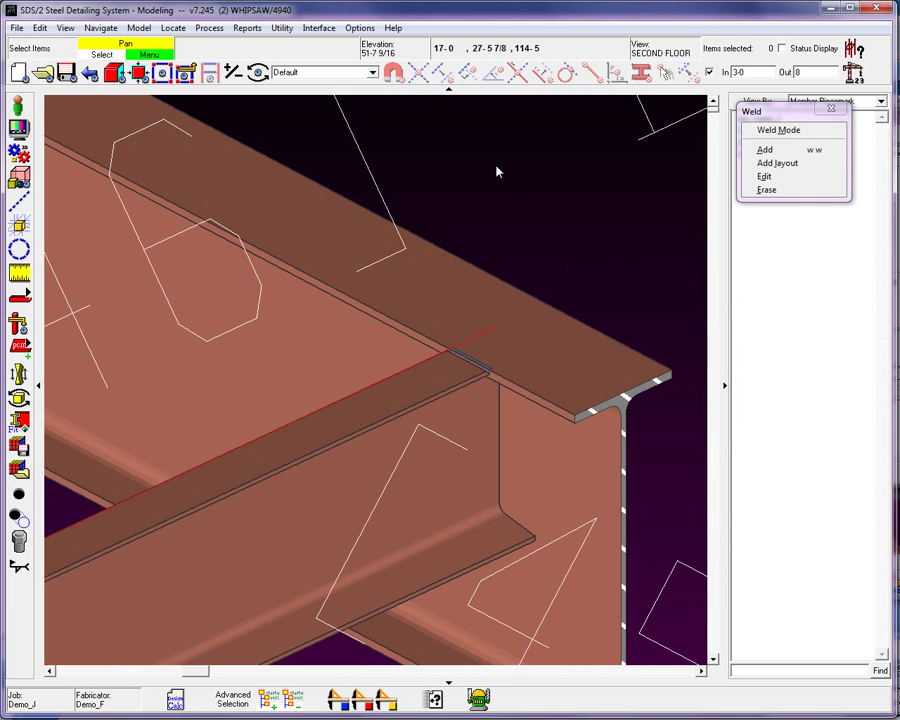
pyautogui.scroll(5, 486, 321)
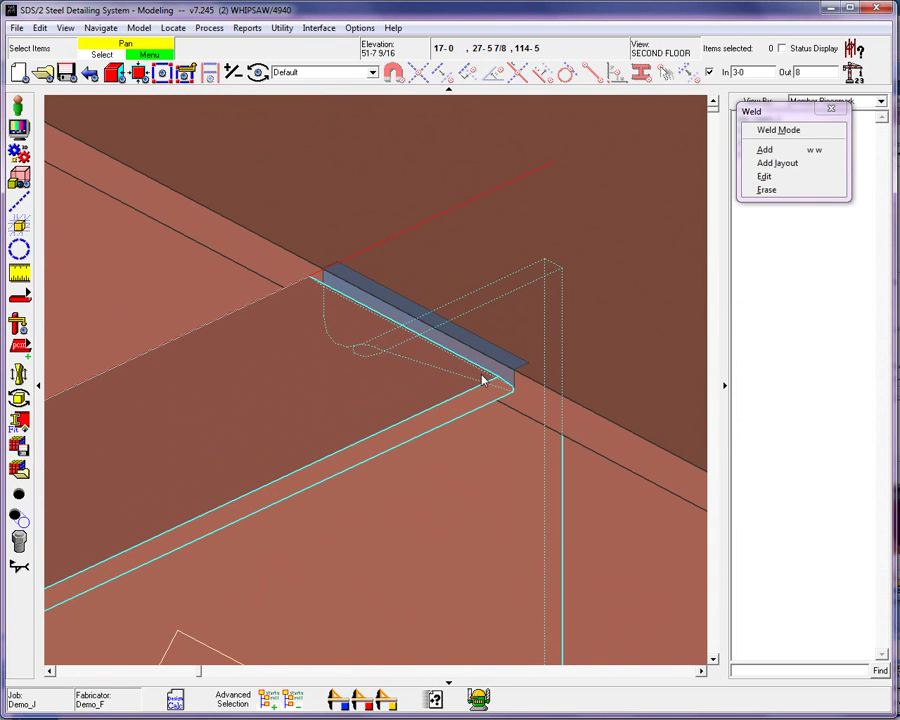
pyautogui.moveTo(484, 385); pyautogui.dragTo(510, 372, button='middle')
pyautogui.scroll(3, 512, 368)
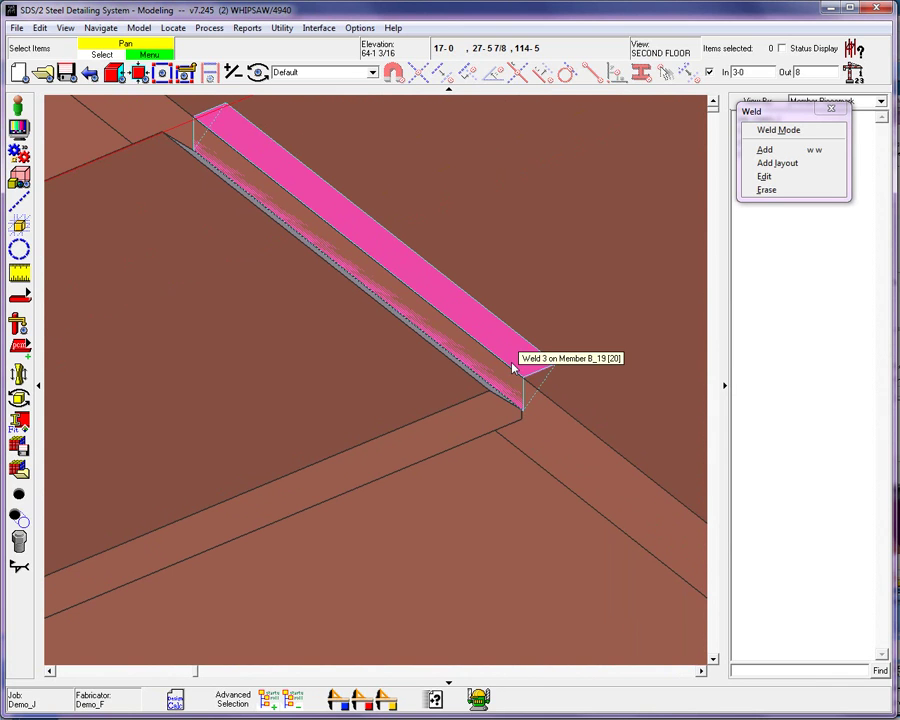
pyautogui.scroll(-4, 512, 368)
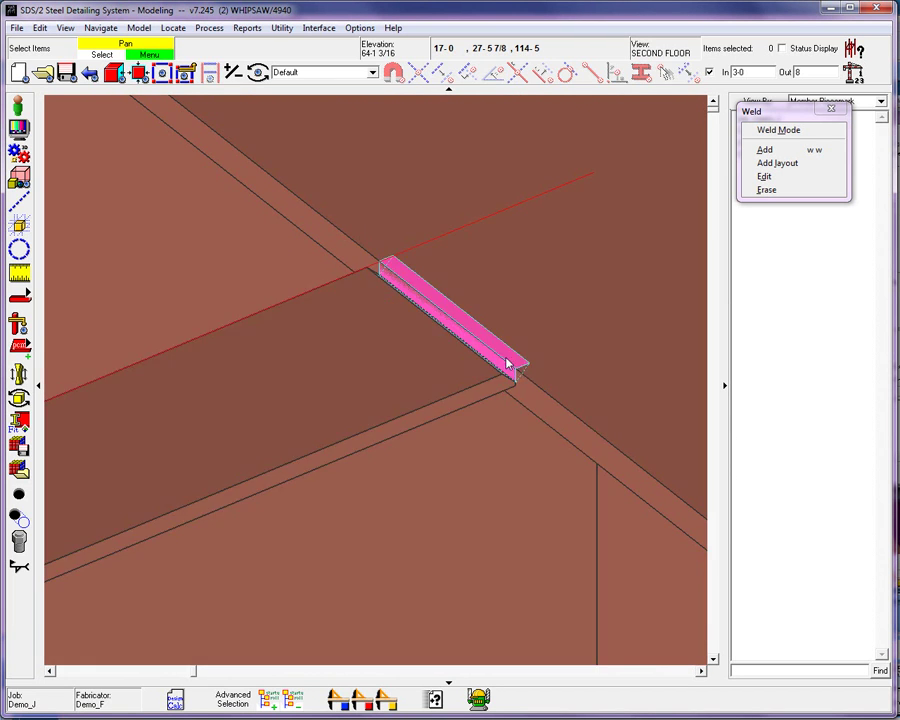
pyautogui.scroll(-5, 444, 400)
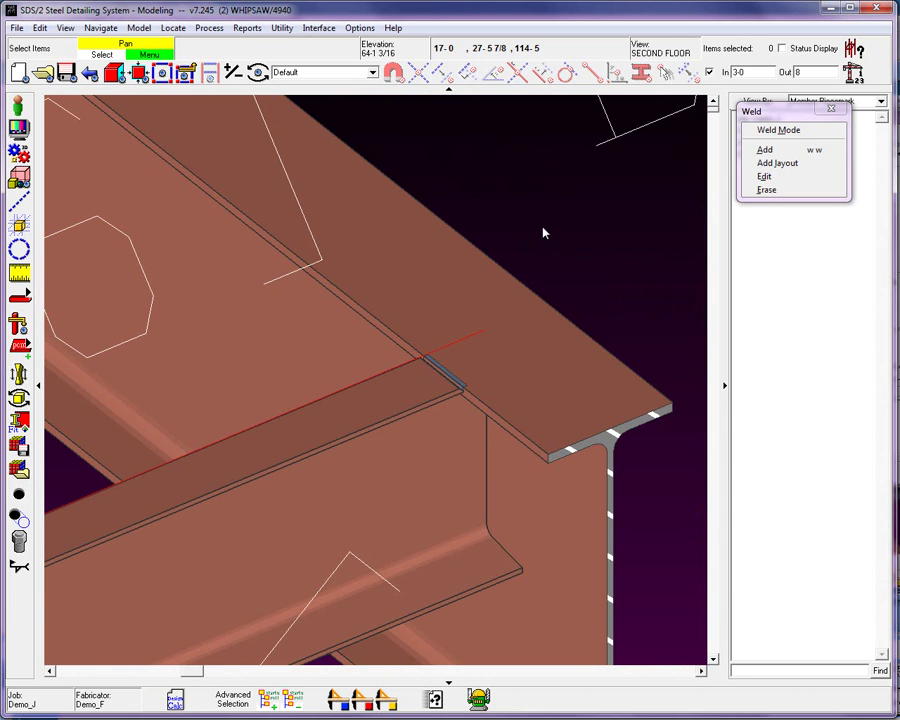
pyautogui.scroll(-6, 536, 229)
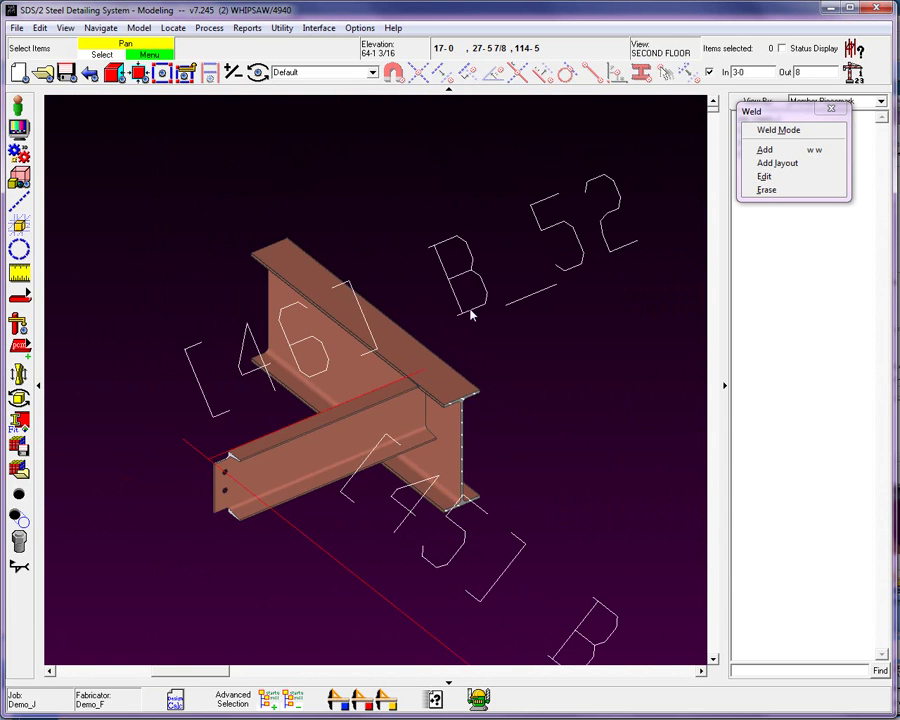